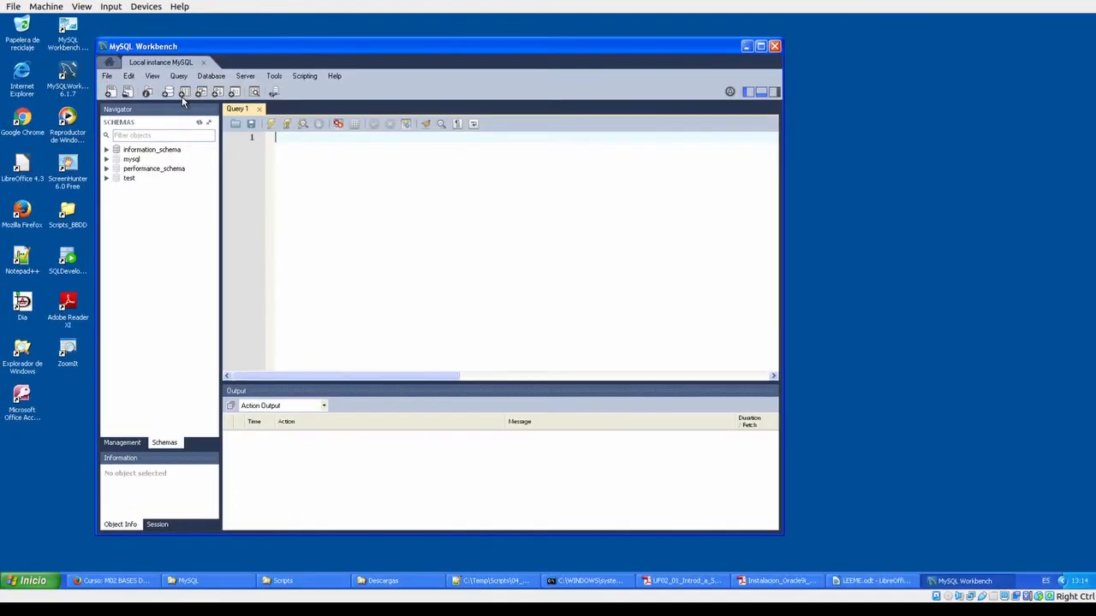
# - Switch to the Scripts folder window in the file explorer and open the 01_Employees_Oracle folder
pyautogui.click(283, 580)
pyautogui.hotkey('ctrl', '1')
pyautogui.click(260, 153)
pyautogui.moveTo(303, 124)
pyautogui.mouseDown()
pyautogui.moveTo(264, 119)
pyautogui.moveTo(291, 447)
pyautogui.moveTo(433, 264)
pyautogui.moveTo(327, 111)
pyautogui.moveTo(314, 120)
pyautogui.mouseUp()
pyautogui.press('Escape')
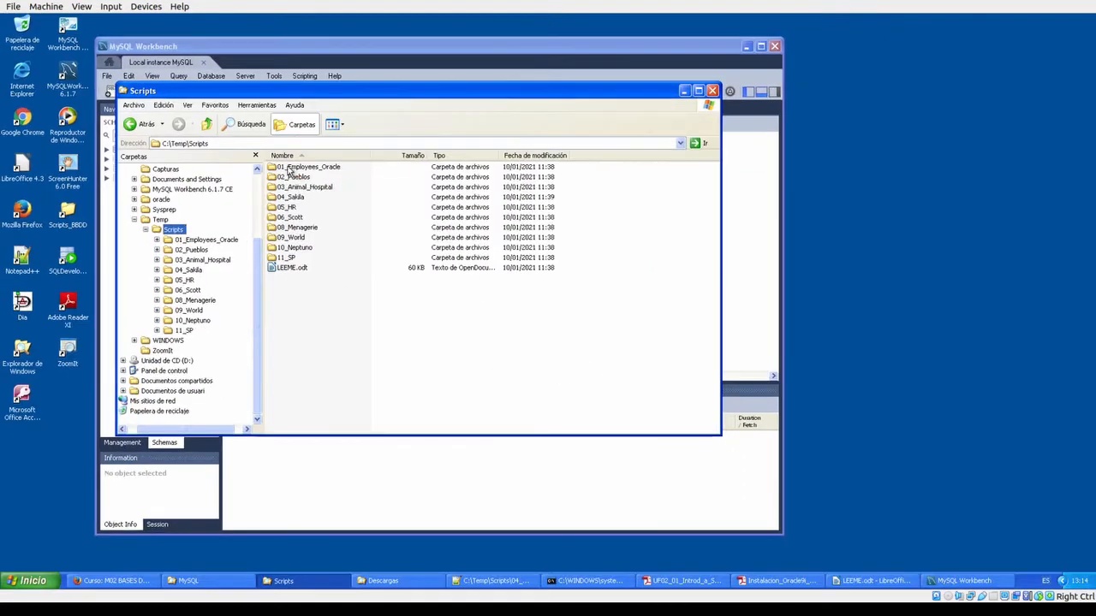
pyautogui.doubleClick(290, 169)
pyautogui.hotkey('ctrl', '1')
pyautogui.moveTo(276, 152)
pyautogui.mouseDown()
pyautogui.moveTo(264, 189)
pyautogui.moveTo(323, 177)
pyautogui.moveTo(296, 148)
pyautogui.moveTo(282, 149)
pyautogui.mouseUp()
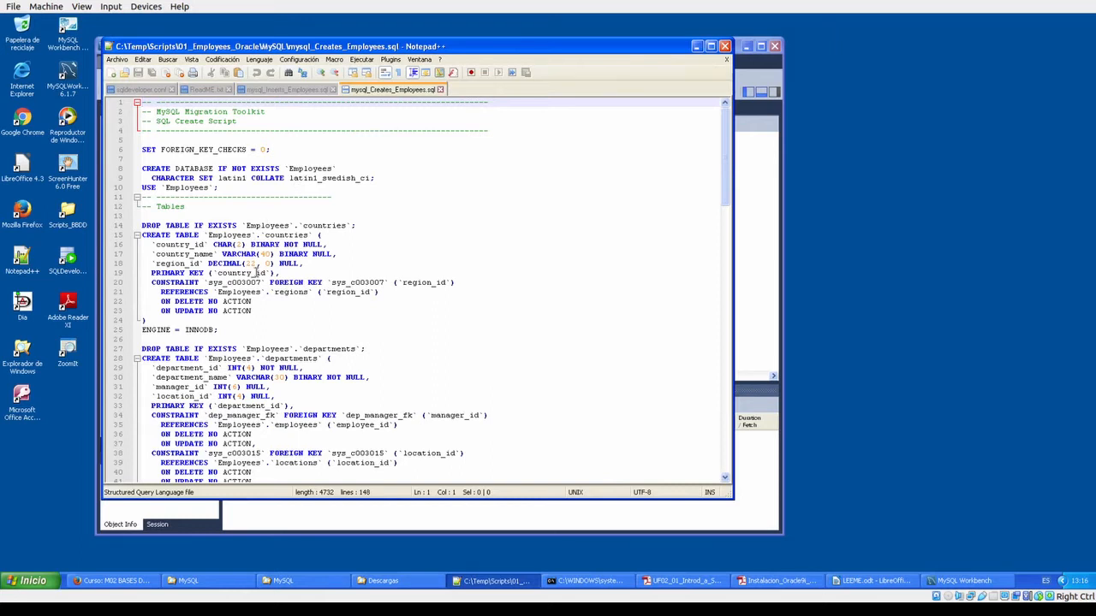
# - Examine the database creation, DROP TABLE and CREATE TABLE statements for the countries table in mysql_Creates_Employees.sql
pyautogui.scroll(-1, 256, 273)
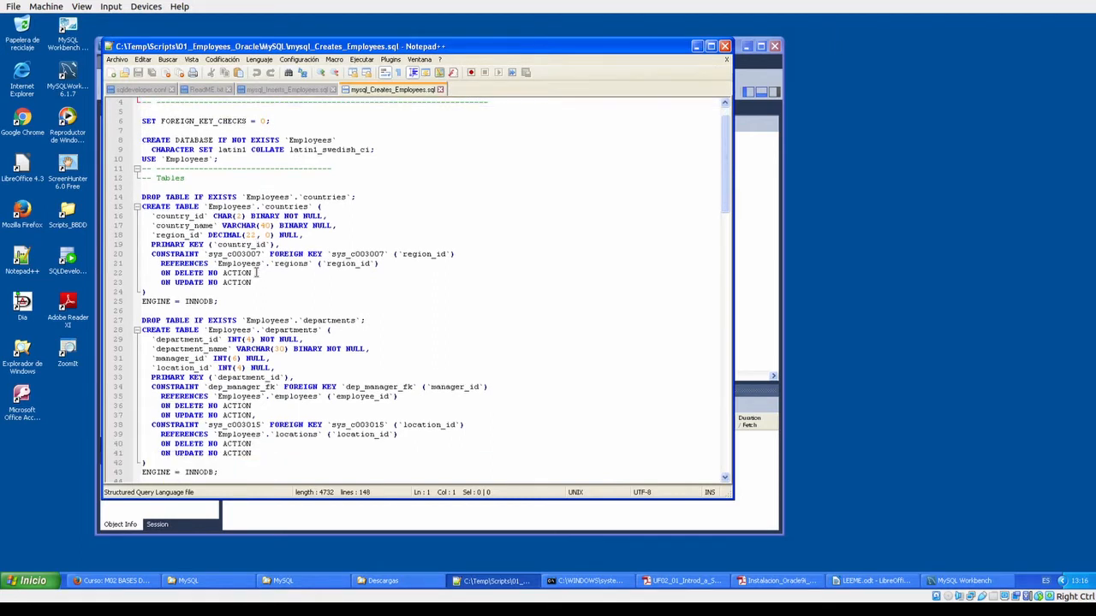
pyautogui.write('1')
pyautogui.click(257, 311)
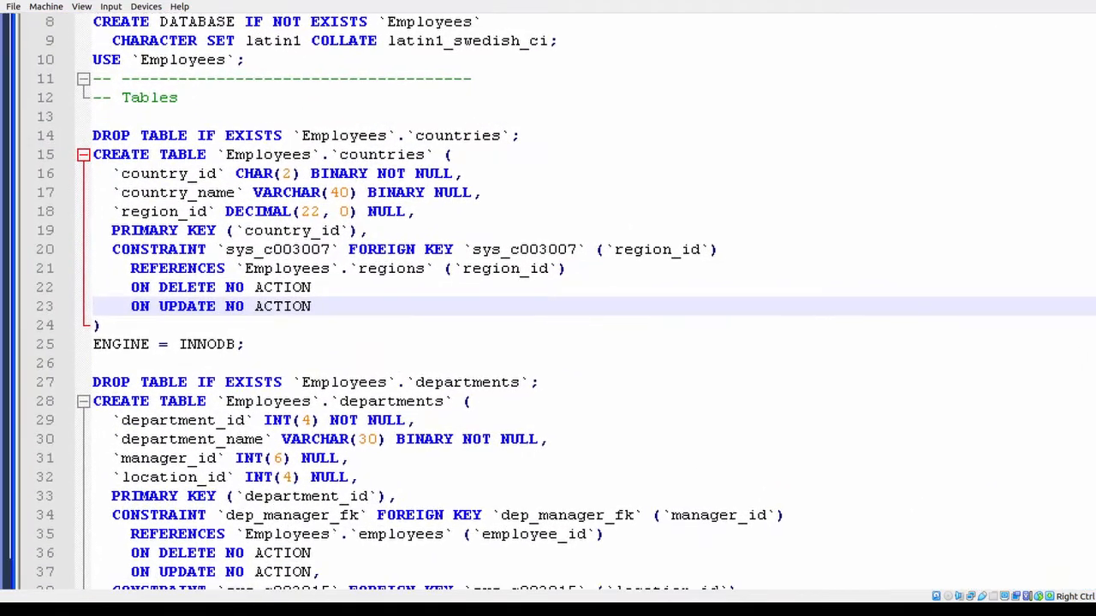
pyautogui.click(99, 33)
pyautogui.moveTo(99, 32)
pyautogui.mouseDown()
pyautogui.moveTo(57, 58)
pyautogui.moveTo(112, 107)
pyautogui.moveTo(200, 110)
pyautogui.moveTo(239, 83)
pyautogui.moveTo(218, 106)
pyautogui.moveTo(519, 79)
pyautogui.moveTo(271, 38)
pyautogui.moveTo(188, 38)
pyautogui.mouseUp()
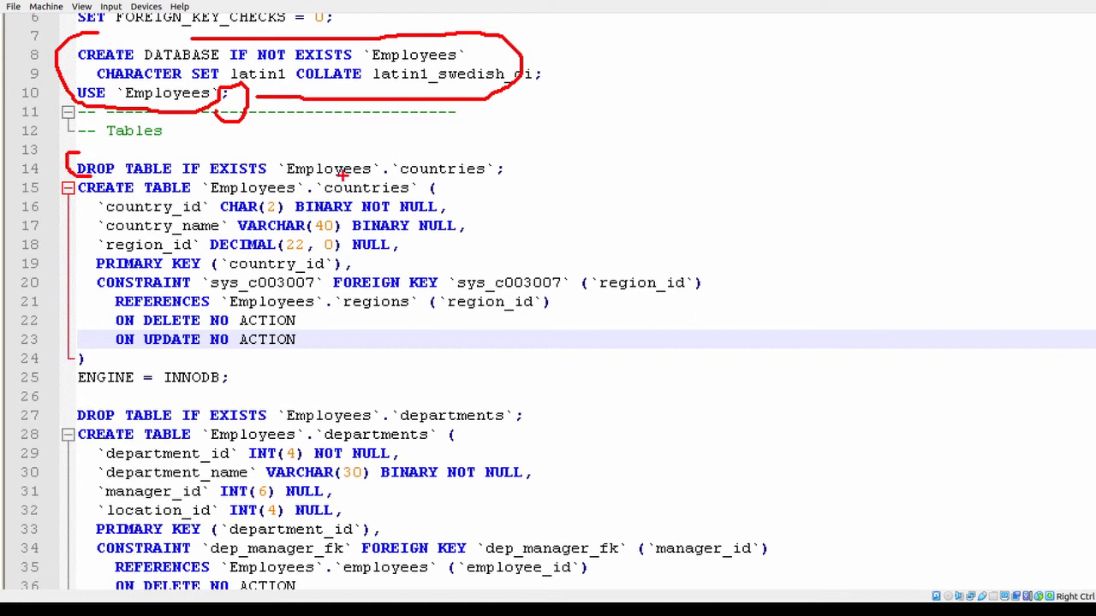
pyautogui.moveTo(497, 152)
pyautogui.mouseDown()
pyautogui.moveTo(517, 171)
pyautogui.moveTo(497, 178)
pyautogui.mouseUp()
pyautogui.moveTo(68, 180)
pyautogui.mouseDown()
pyautogui.moveTo(56, 342)
pyautogui.moveTo(163, 400)
pyautogui.moveTo(250, 396)
pyautogui.mouseUp()
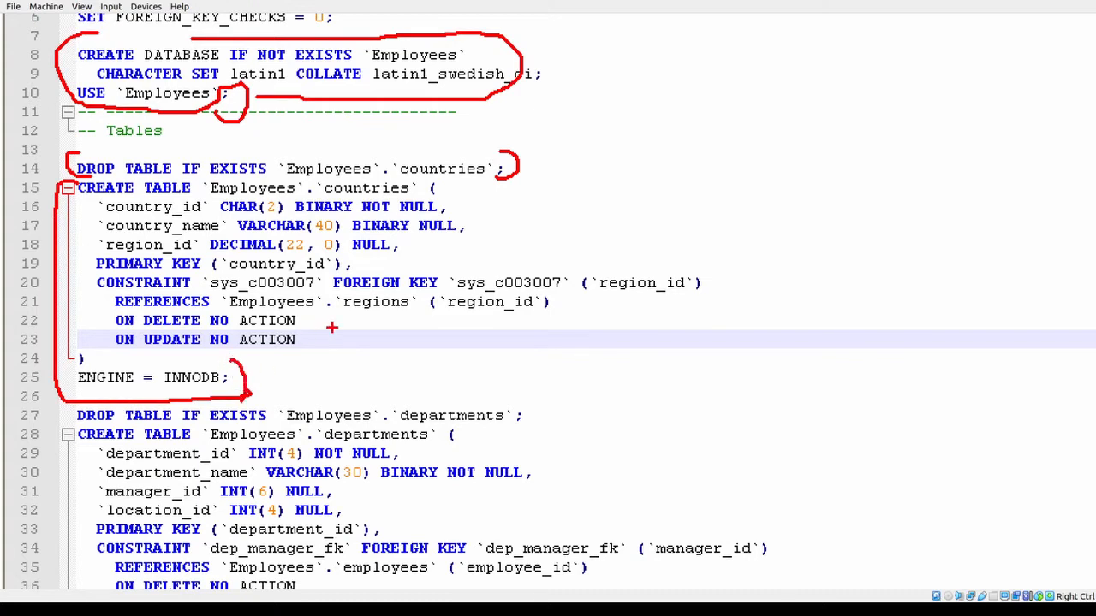
pyautogui.moveTo(112, 181)
pyautogui.mouseDown()
pyautogui.moveTo(101, 179)
pyautogui.moveTo(486, 176)
pyautogui.moveTo(710, 212)
pyautogui.moveTo(715, 361)
pyautogui.moveTo(240, 399)
pyautogui.mouseUp()
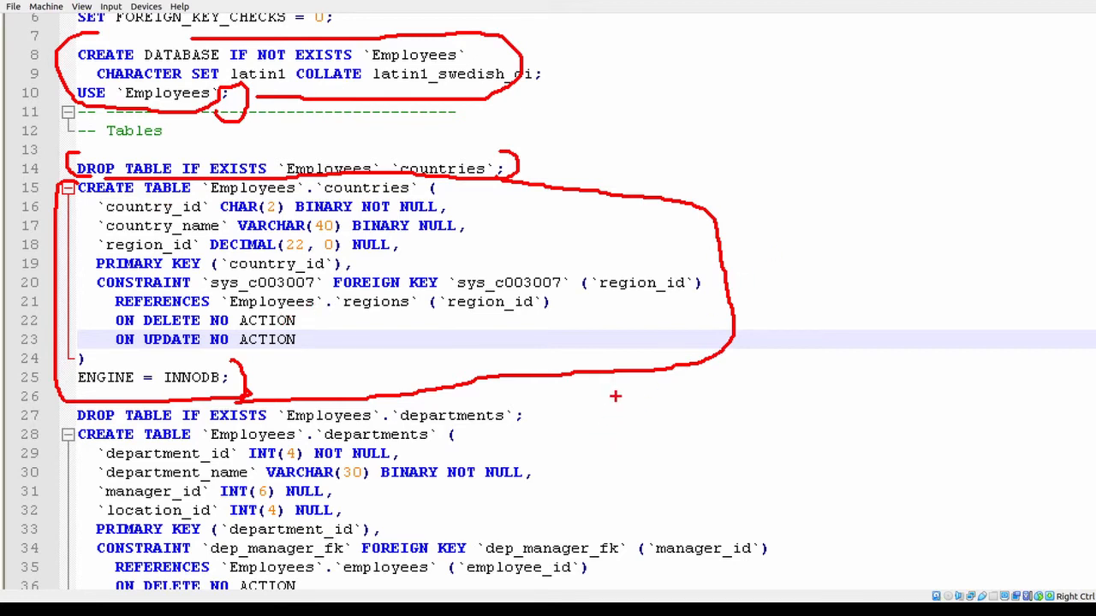
pyautogui.press('Escape')
# - Review the remaining table definitions in the create script and view the mysql_Inserts_Employees.sql script
pyautogui.scroll(-10, 356, 339)
pyautogui.scroll(-15, 356, 339)
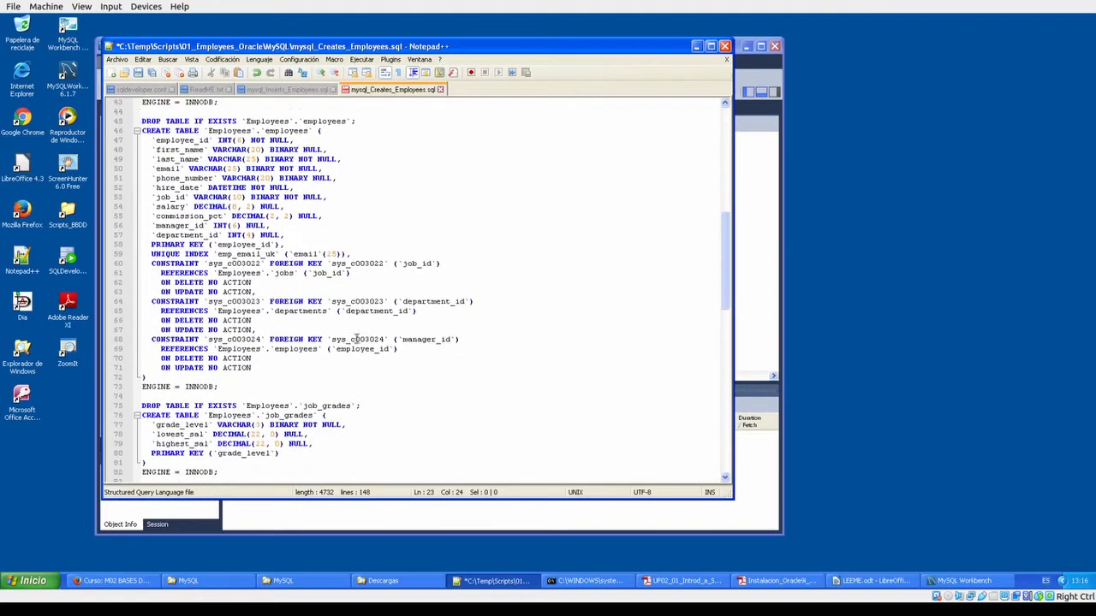
pyautogui.scroll(-11, 356, 339)
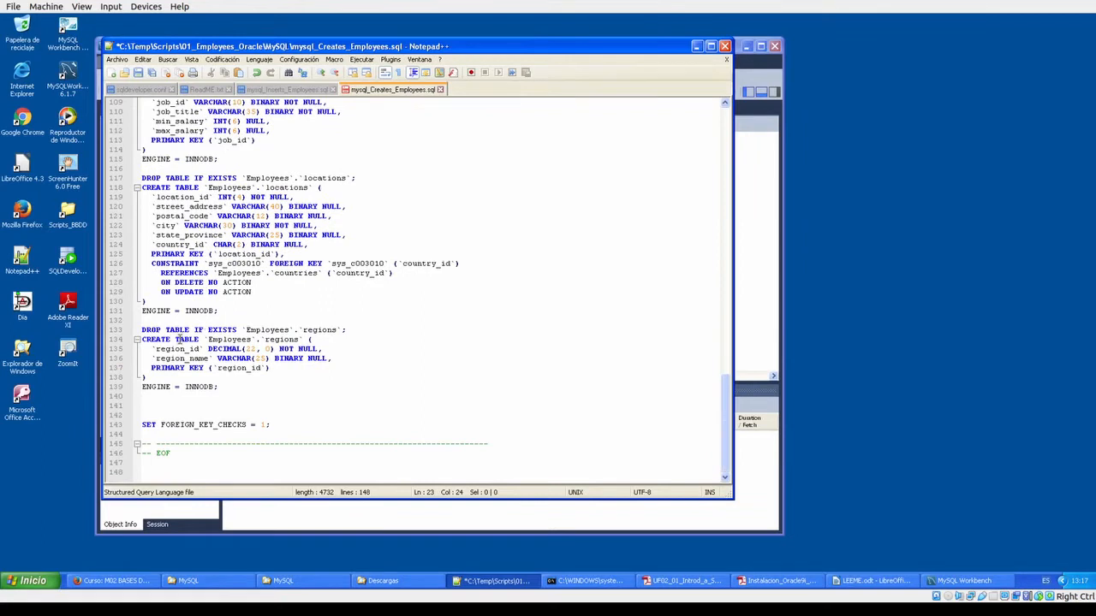
pyautogui.scroll(11, 202, 353)
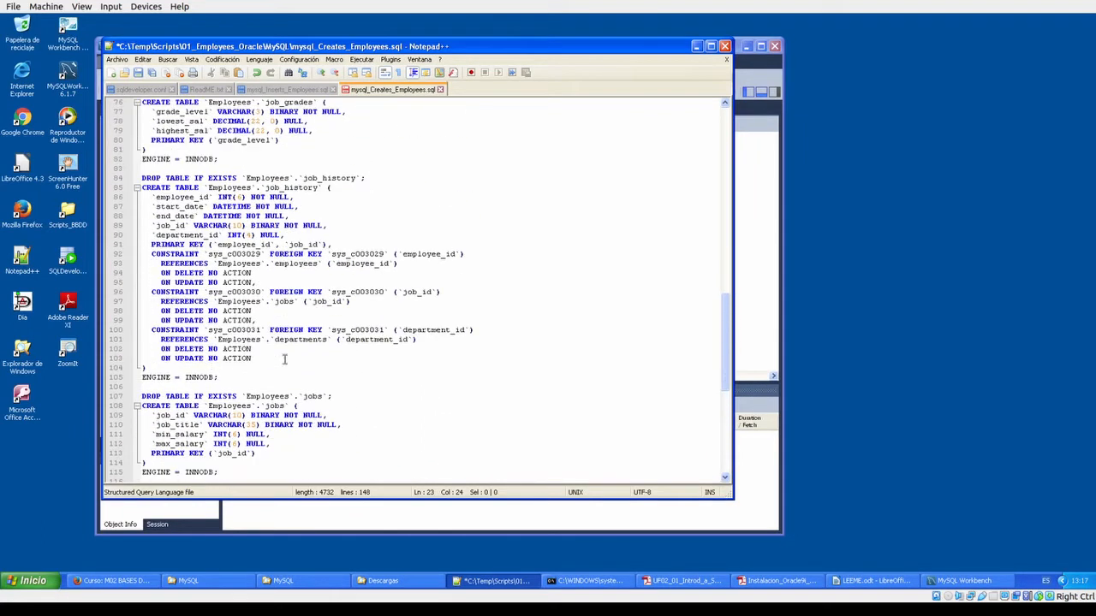
pyautogui.click(291, 91)
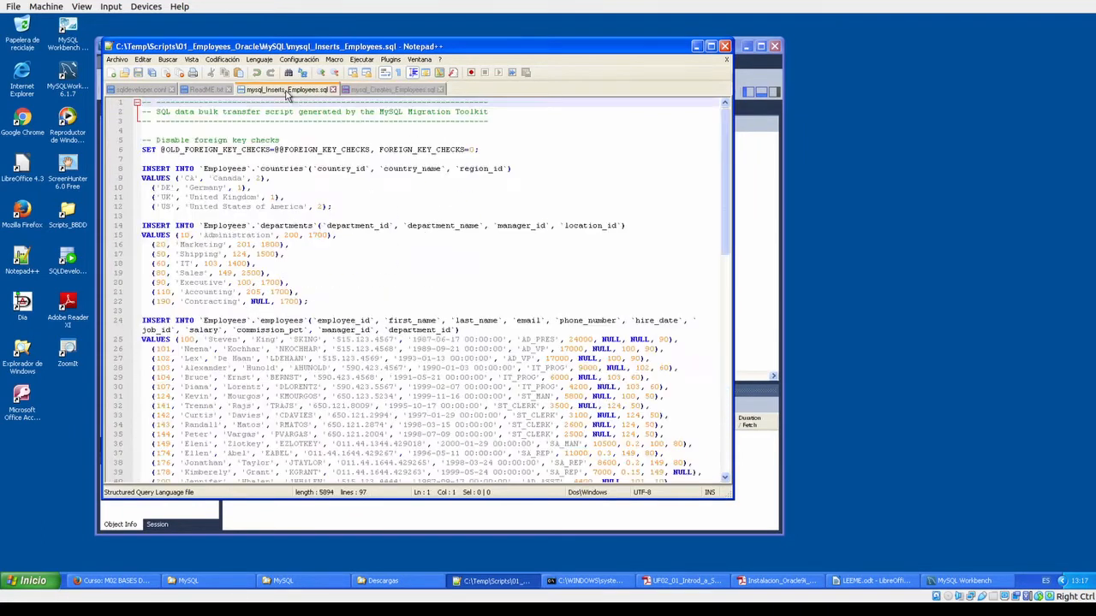
pyautogui.moveTo(733, 242); pyautogui.dragTo(919, 250)
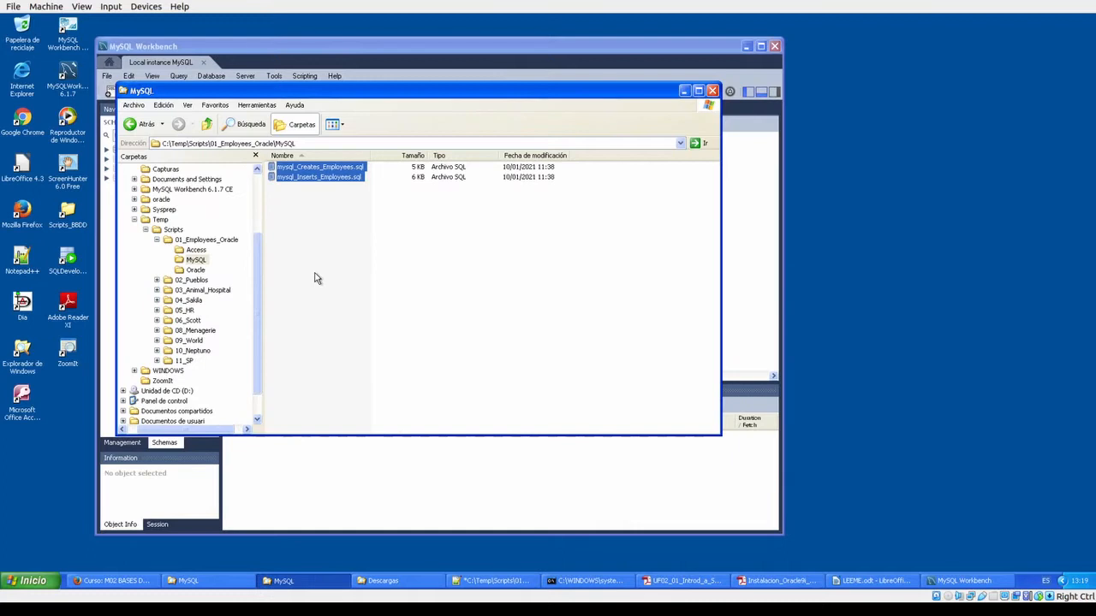
# - Deselect the two script files and check their location in C:\Temp\Scripts\01_Employees_Oracle\MySQL
pyautogui.click(313, 273)
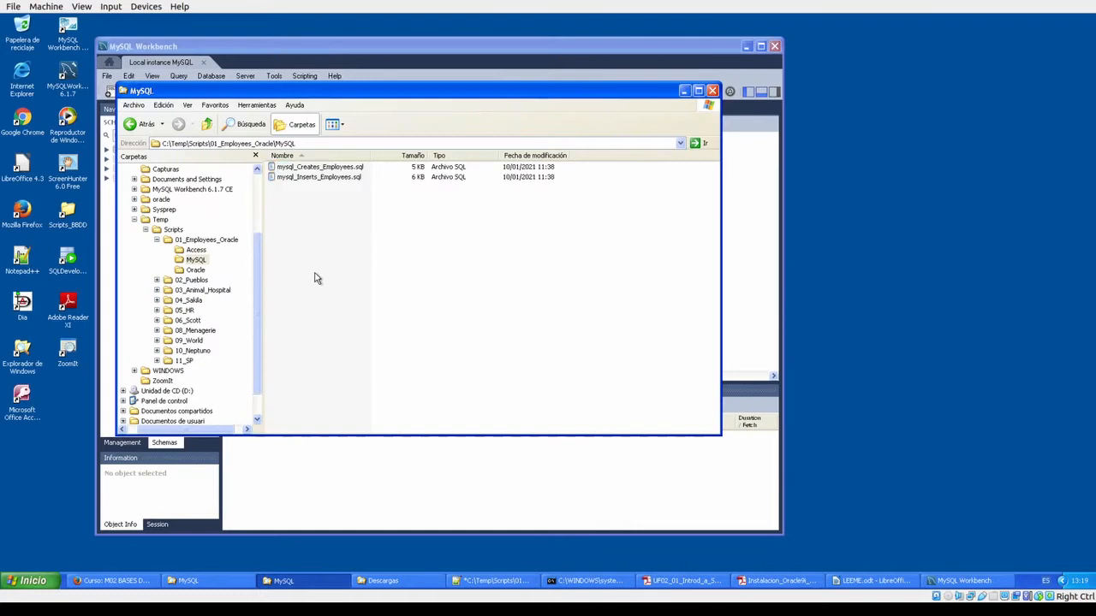
pyautogui.hotkey('ctrl', '1')
pyautogui.click(198, 113)
pyautogui.moveTo(212, 94)
pyautogui.mouseDown()
pyautogui.moveTo(193, 84)
pyautogui.moveTo(210, 126)
pyautogui.moveTo(449, 212)
pyautogui.moveTo(411, 96)
pyautogui.moveTo(202, 89)
pyautogui.mouseUp()
pyautogui.press('Escape')
# - Switch to MySQL Workbench and examine the available commands for opening an SQL script file
pyautogui.click(954, 581)
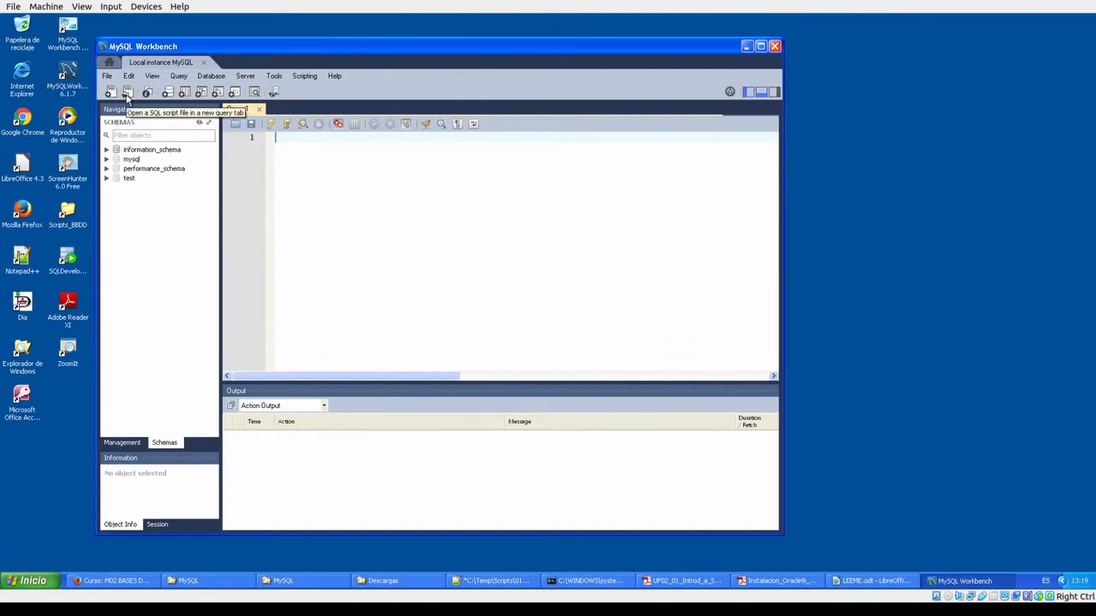
pyautogui.hotkey('ctrl', '1')
pyautogui.click(133, 83)
pyautogui.moveTo(134, 61)
pyautogui.mouseDown()
pyautogui.moveTo(119, 91)
pyautogui.moveTo(161, 85)
pyautogui.moveTo(152, 60)
pyautogui.mouseUp()
pyautogui.press('Escape')
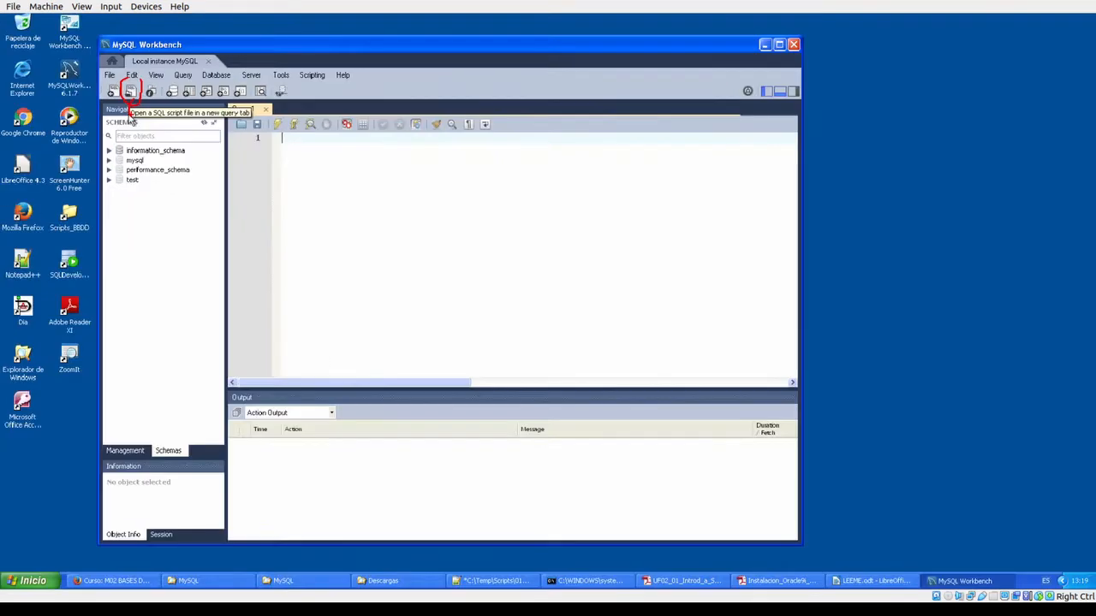
pyautogui.click(107, 76)
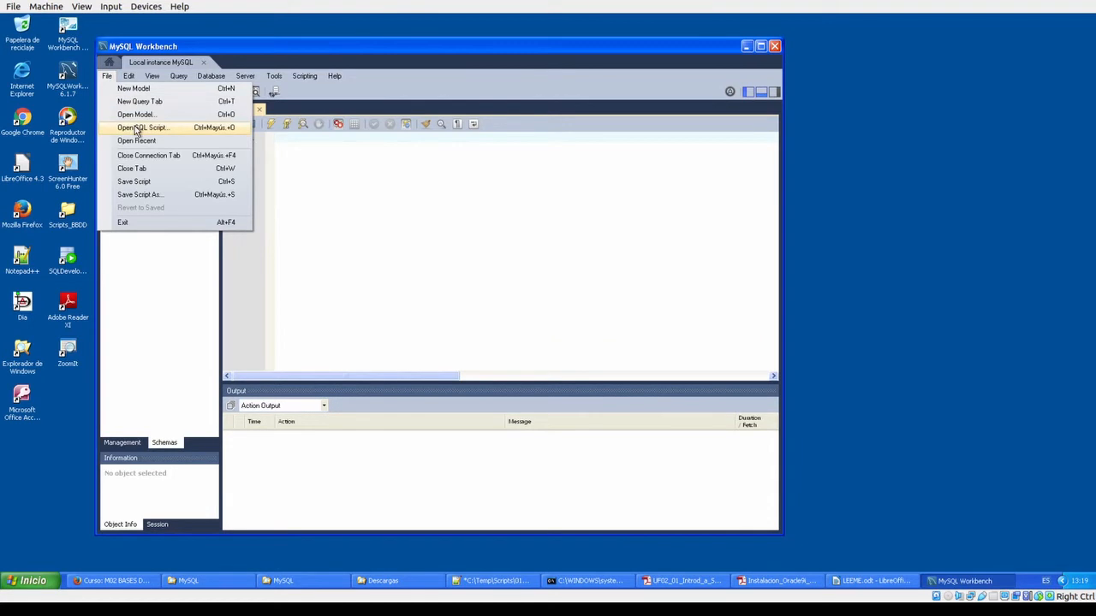
pyautogui.hotkey('ctrl', '1')
pyautogui.moveTo(126, 104)
pyautogui.mouseDown()
pyautogui.moveTo(224, 137)
pyautogui.moveTo(118, 110)
pyautogui.moveTo(130, 122)
pyautogui.mouseUp()
pyautogui.press('Escape')
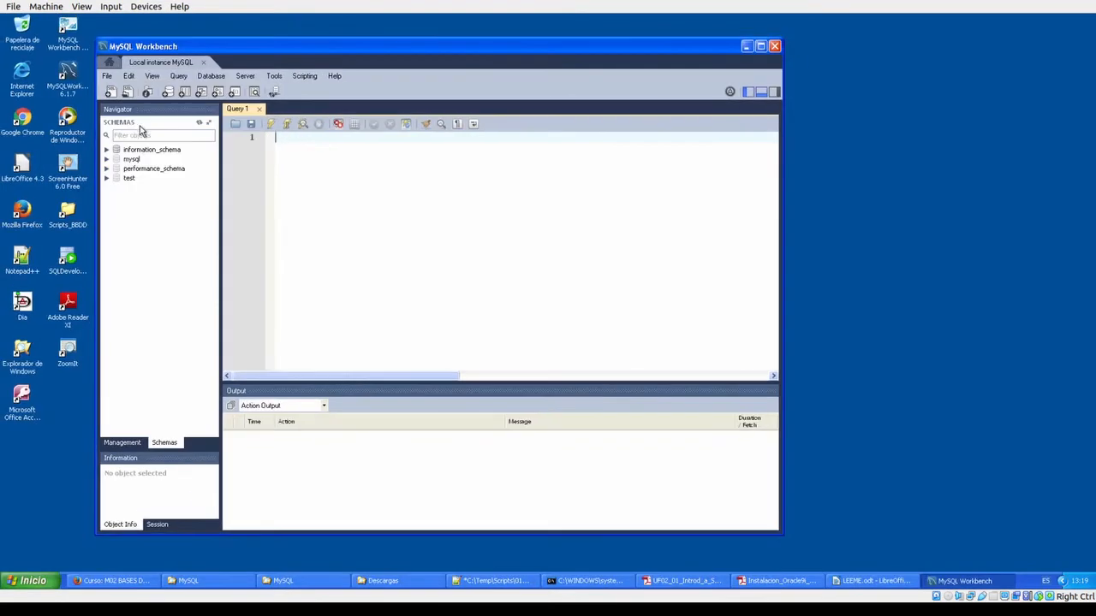
# - Open the SQL script mysql_Creates_Employees.sql from the MySQL subfolder of Scripts\01_Employees_Oracle
pyautogui.click(107, 76)
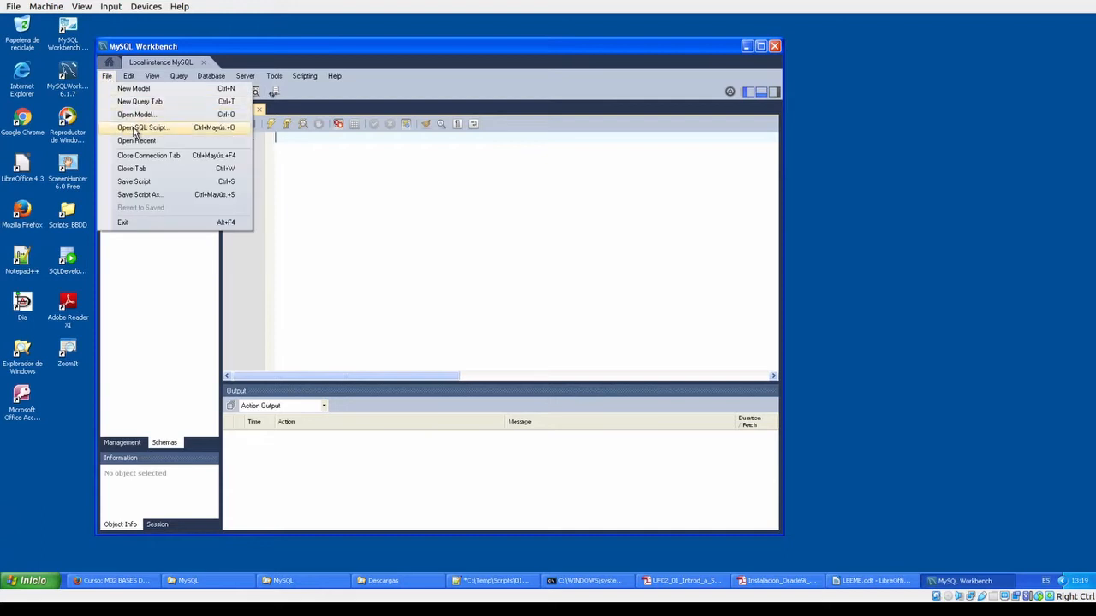
pyautogui.click(135, 126)
pyautogui.click(569, 147)
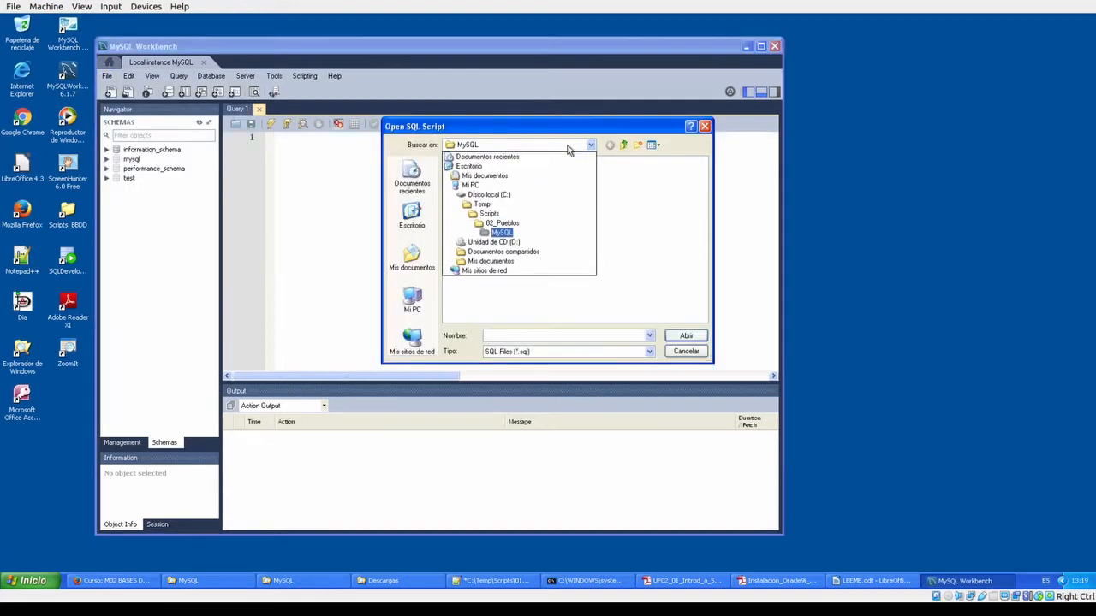
pyautogui.click(492, 220)
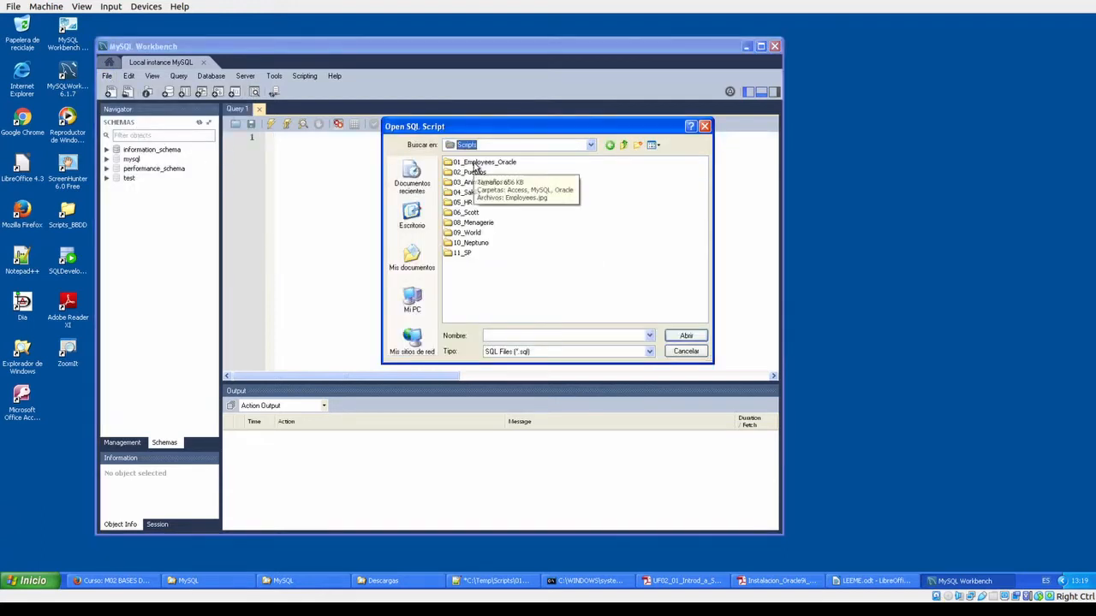
pyautogui.doubleClick(478, 163)
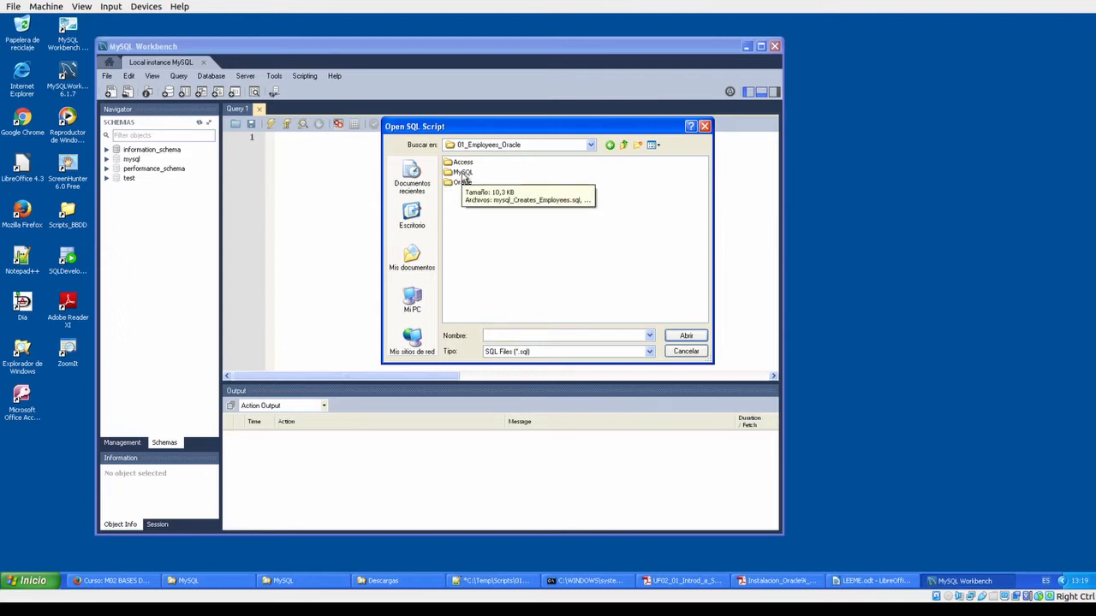
pyautogui.doubleClick(462, 173)
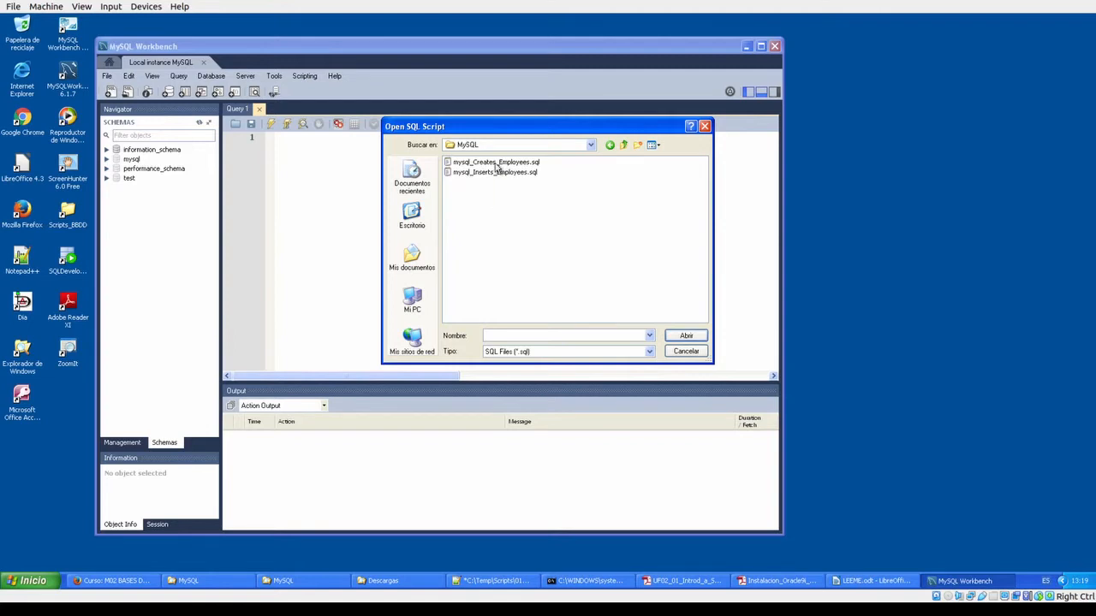
pyautogui.click(494, 163)
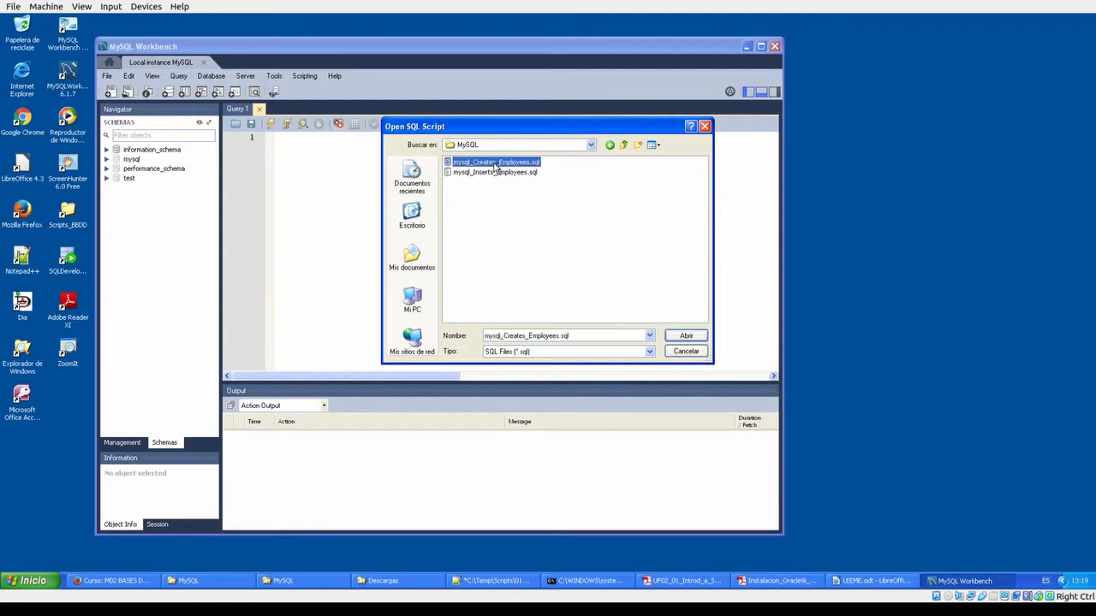
pyautogui.click(685, 337)
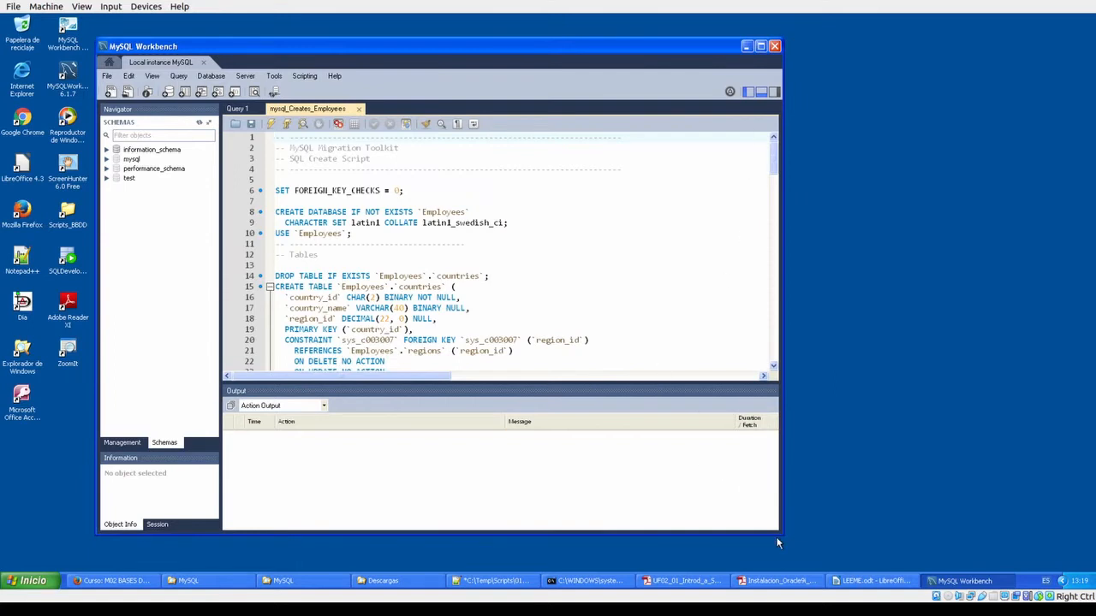
# - Make the program window taller and execute the whole mysql_Creates_Employees script
pyautogui.moveTo(772, 534); pyautogui.dragTo(772, 565)
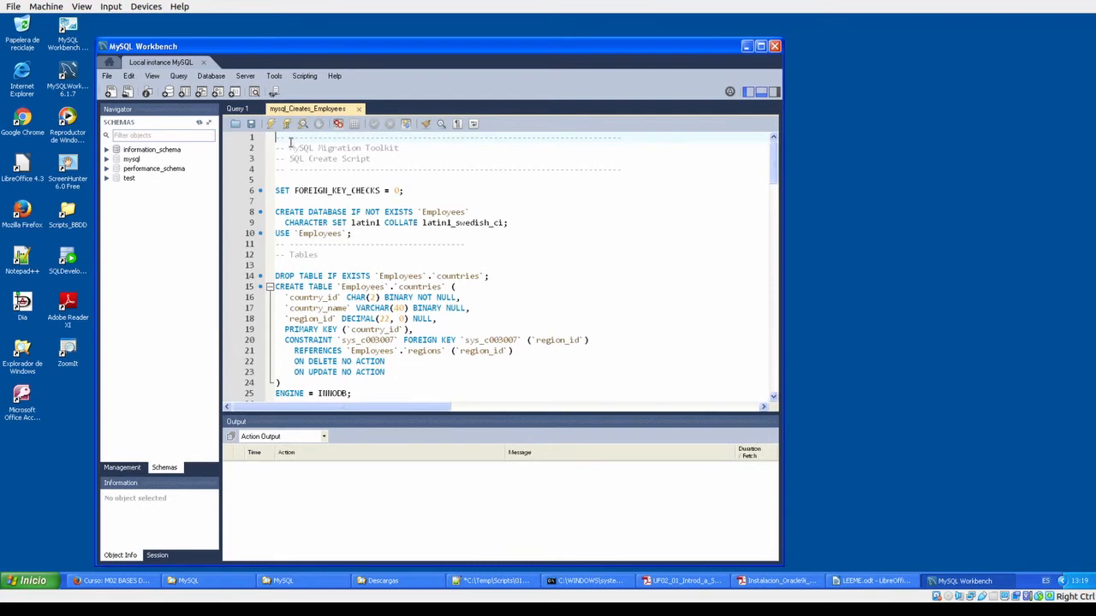
pyautogui.moveTo(773, 157)
pyautogui.mouseDown()
pyautogui.moveTo(787, 378)
pyautogui.moveTo(766, 158)
pyautogui.moveTo(754, 148)
pyautogui.mouseUp()
pyautogui.click(272, 125)
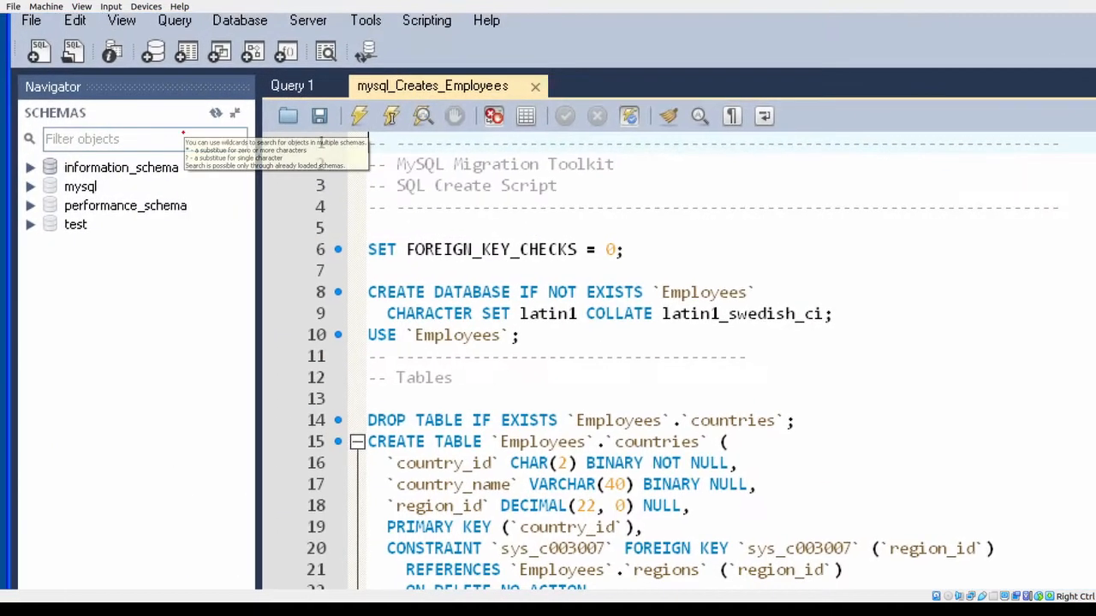
# - Refresh the schema list and expand the employees schema's tables and the countries table
pyautogui.moveTo(222, 130); pyautogui.dragTo(198, 77)
pyautogui.moveTo(51, 128); pyautogui.dragTo(112, 125)
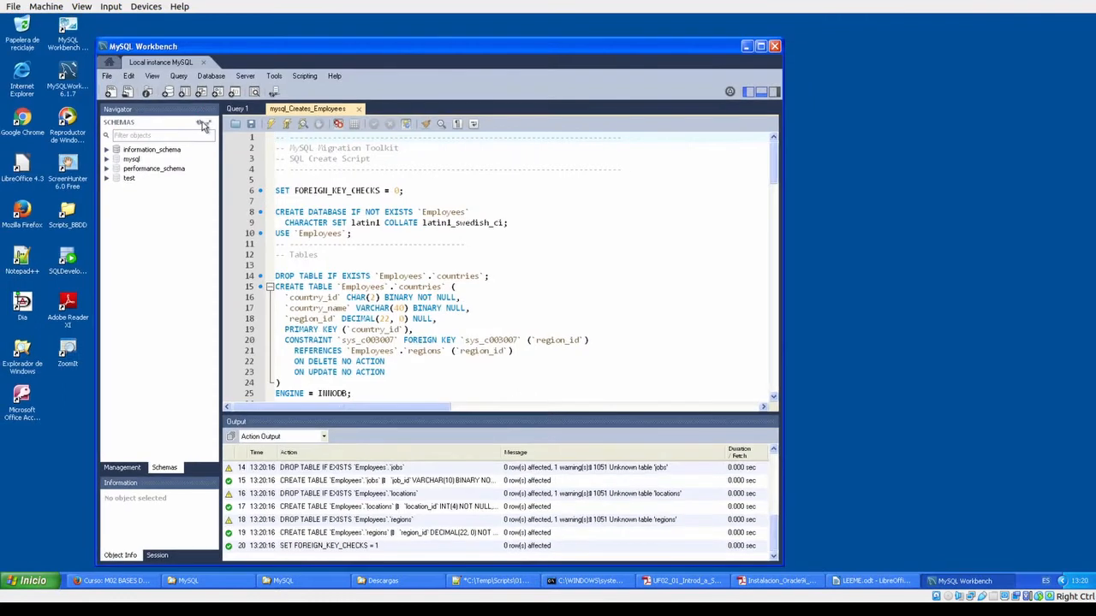
pyautogui.click(216, 112)
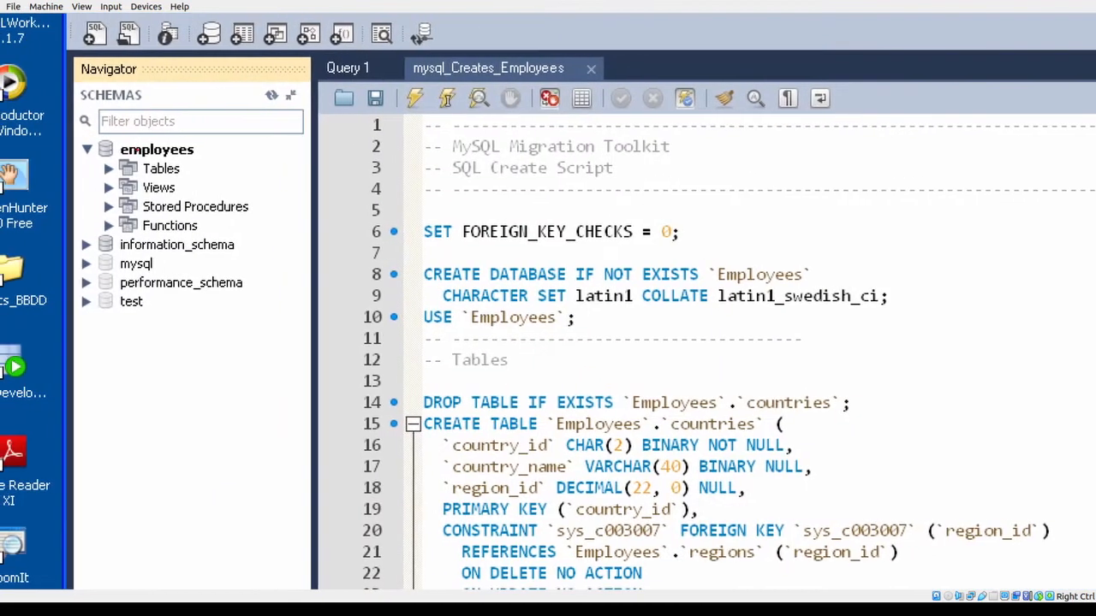
pyautogui.moveTo(137, 132)
pyautogui.mouseDown()
pyautogui.moveTo(69, 162)
pyautogui.moveTo(224, 248)
pyautogui.moveTo(135, 130)
pyautogui.mouseUp()
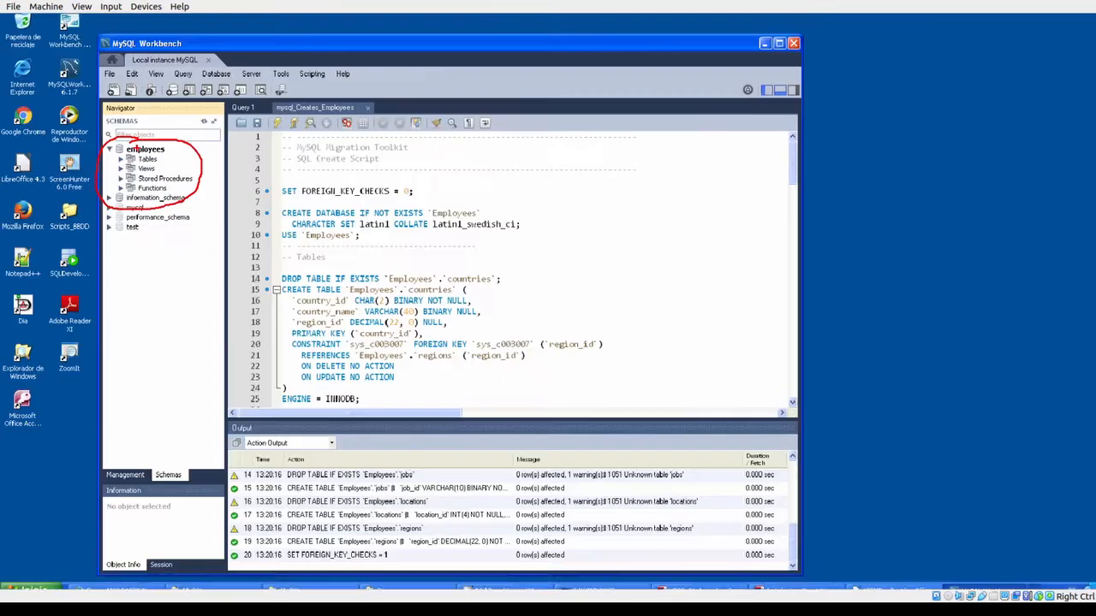
pyautogui.click(108, 169)
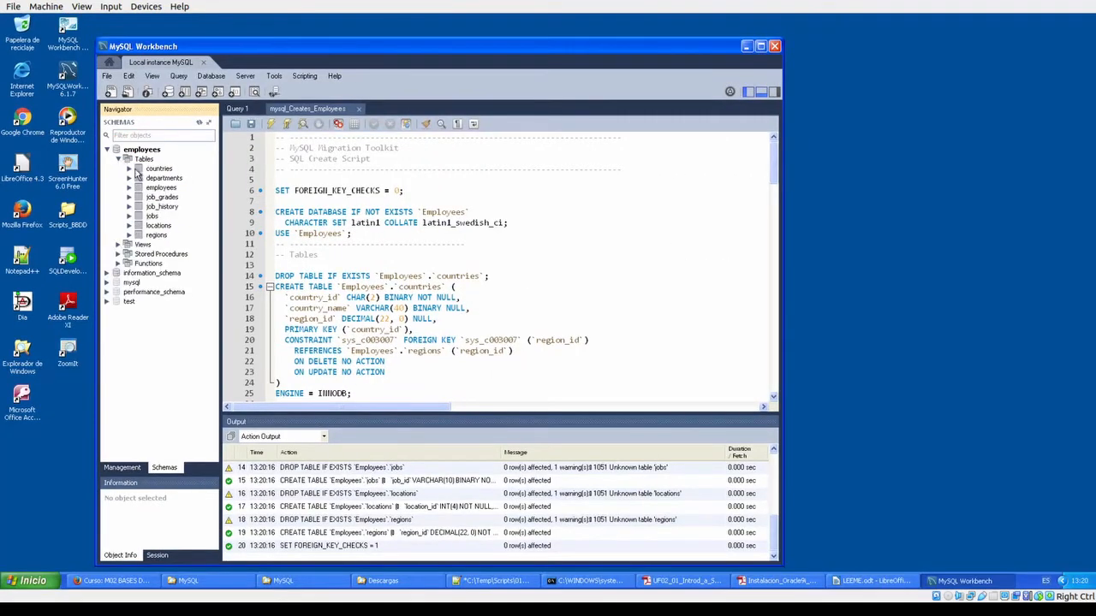
pyautogui.click(130, 170)
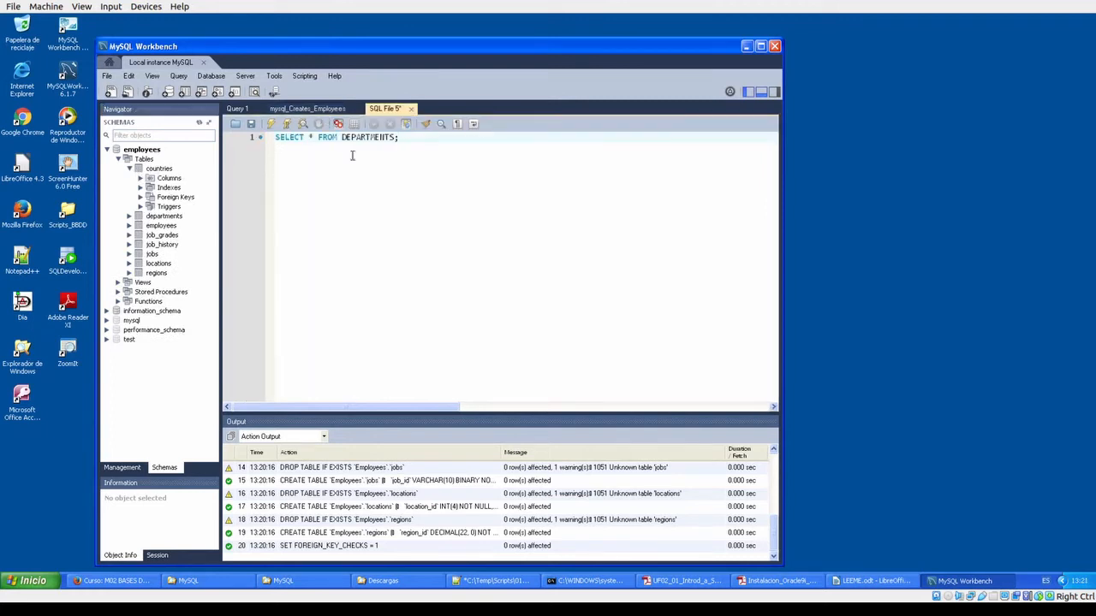
# - Execute only the SELECT * FROM DEPARTMENTS; statement at the cursor in the new query tab
pyautogui.hotkey('ctrl', '1')
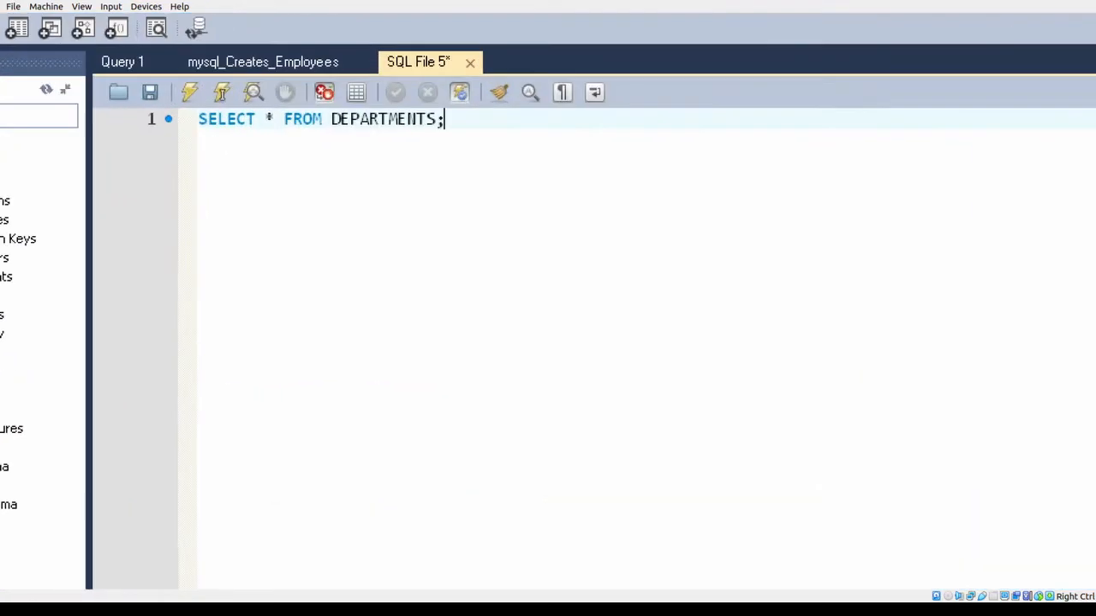
pyautogui.click(319, 126)
pyautogui.moveTo(285, 105)
pyautogui.mouseDown()
pyautogui.moveTo(210, 108)
pyautogui.moveTo(409, 77)
pyautogui.moveTo(244, 90)
pyautogui.mouseUp()
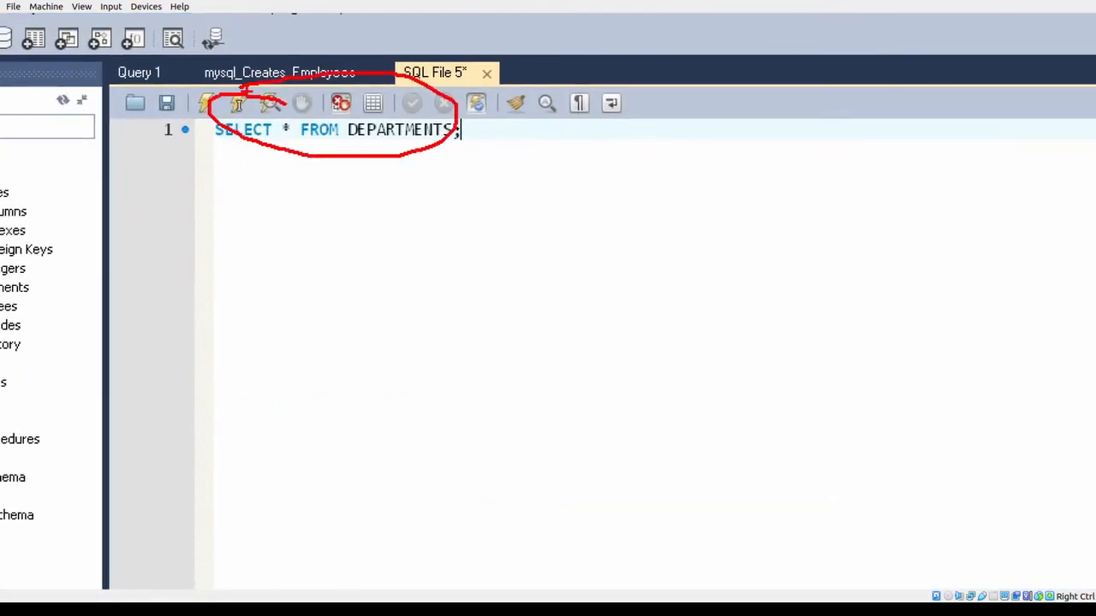
pyautogui.press('Escape')
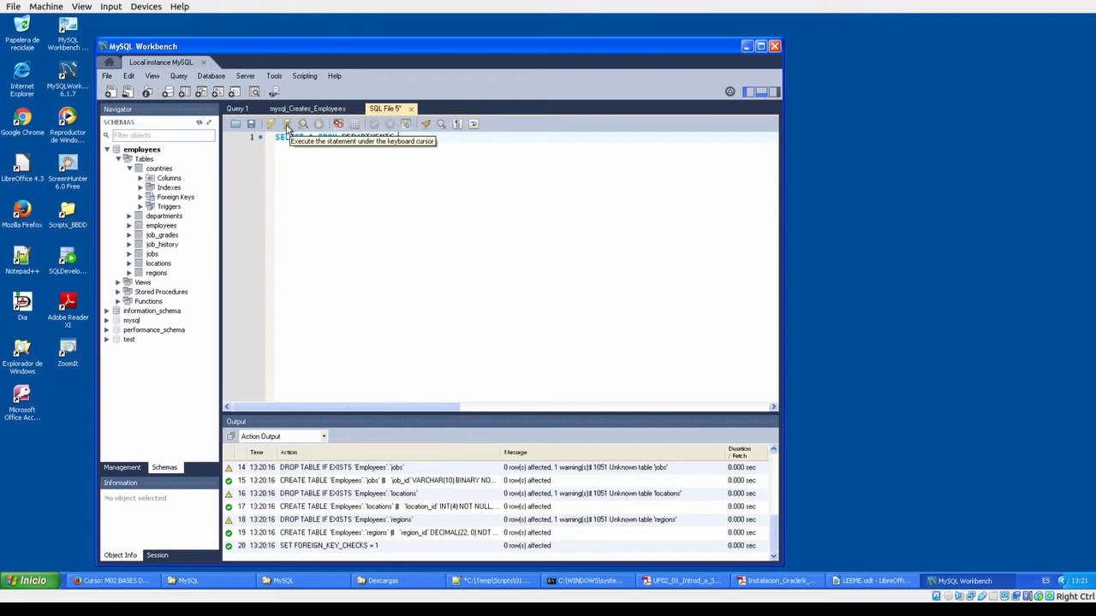
pyautogui.click(287, 124)
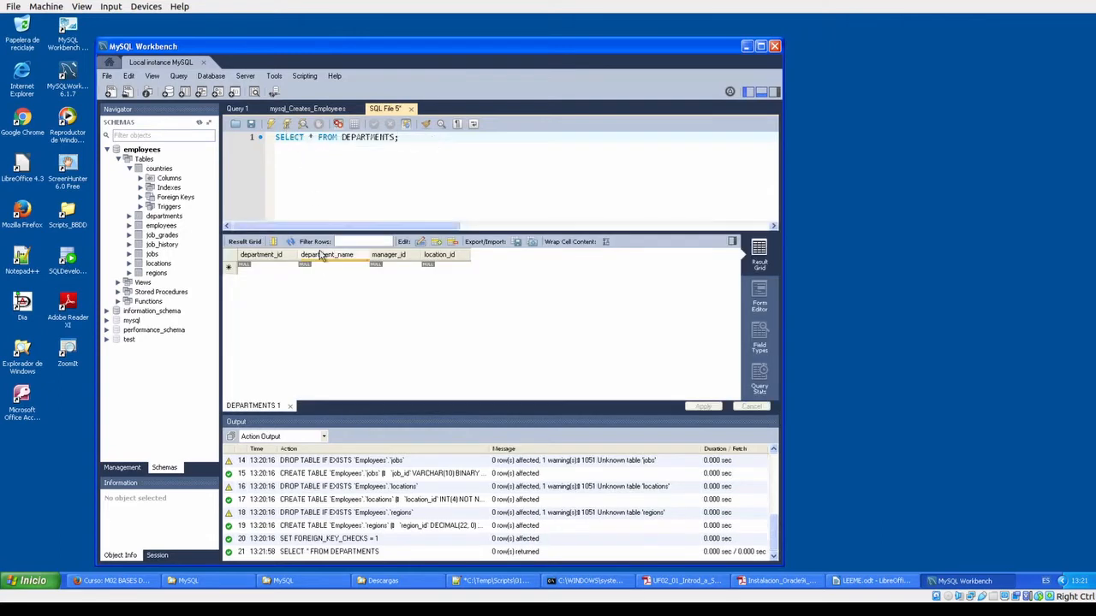
pyautogui.hotkey('ctrl', '1')
pyautogui.click(252, 199)
pyautogui.moveTo(251, 199)
pyautogui.mouseDown()
pyautogui.moveTo(101, 321)
pyautogui.moveTo(613, 230)
pyautogui.moveTo(257, 202)
pyautogui.mouseUp()
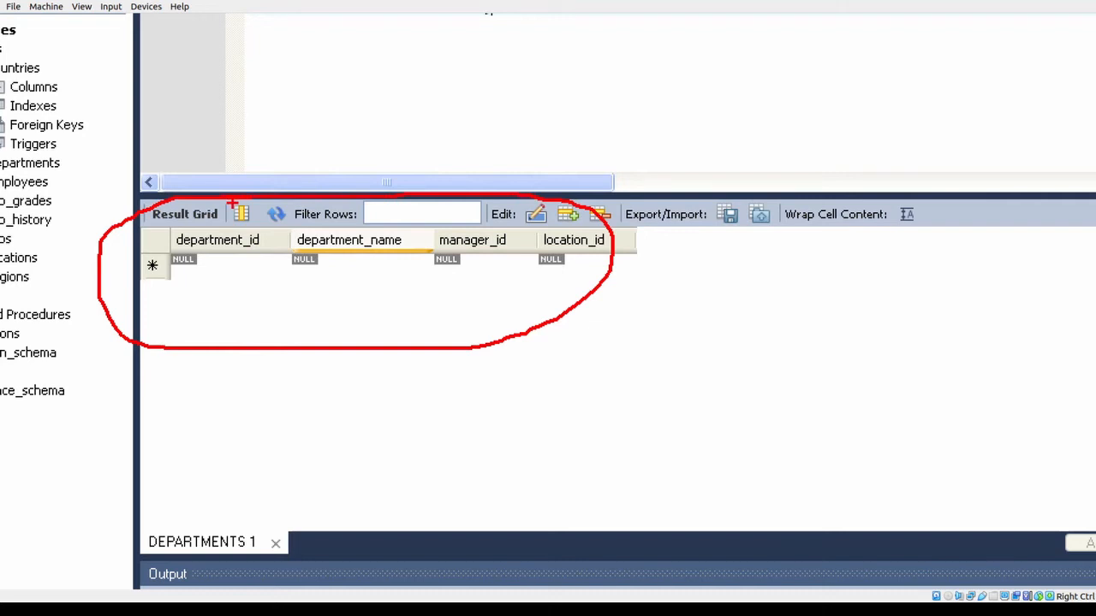
pyautogui.press('Escape')
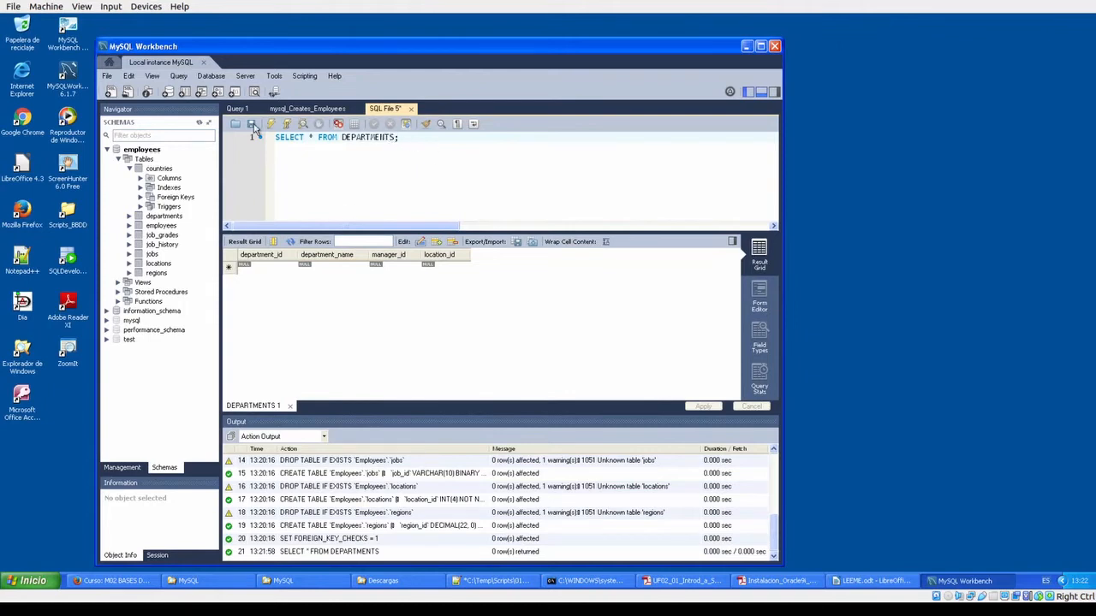
# - Open the SQL script mysql_Inserts_Employees.sql and execute the whole script
pyautogui.click(107, 76)
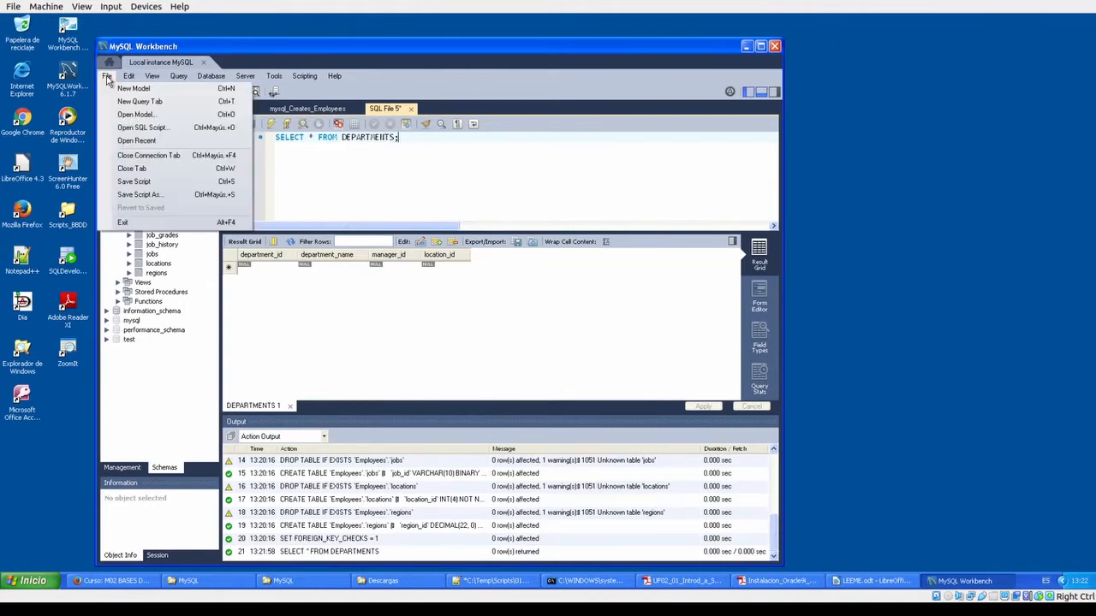
pyautogui.click(155, 126)
pyautogui.click(490, 173)
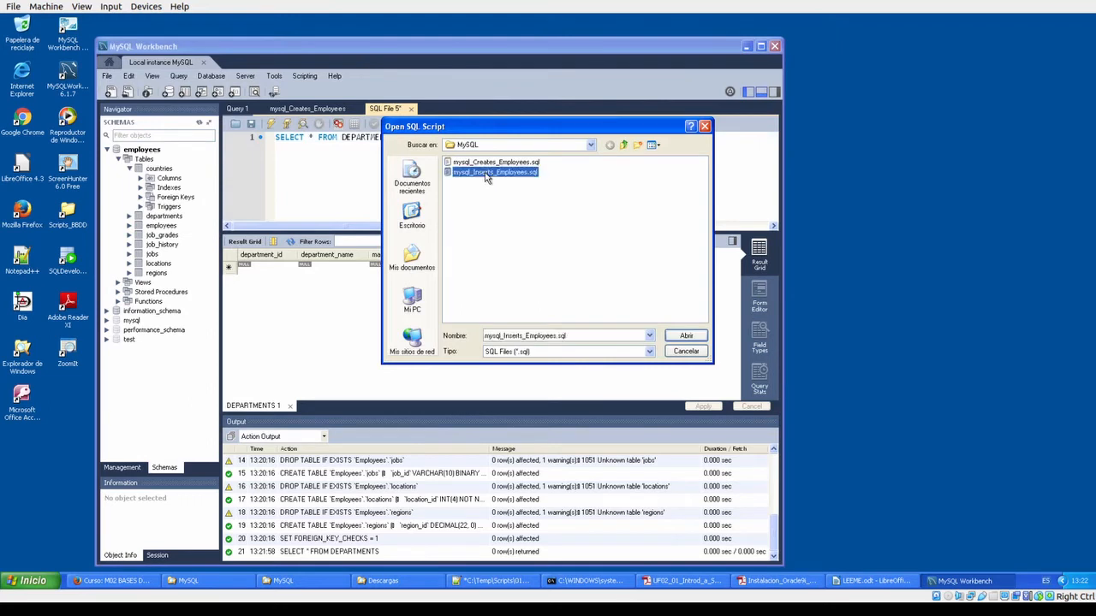
pyautogui.click(686, 337)
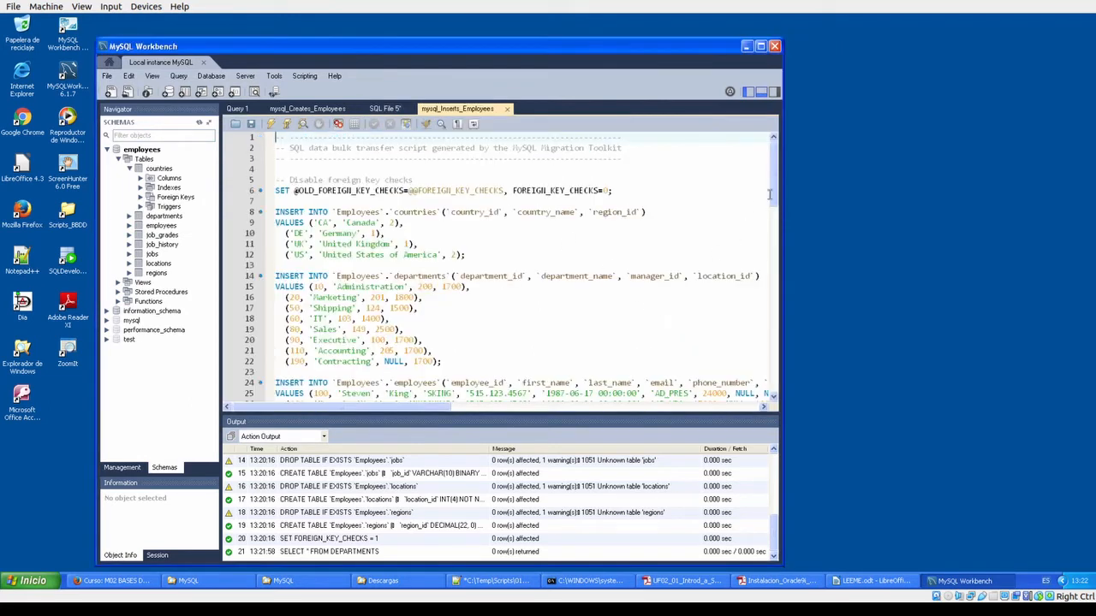
pyautogui.moveTo(769, 195); pyautogui.dragTo(771, 151)
pyautogui.click(273, 125)
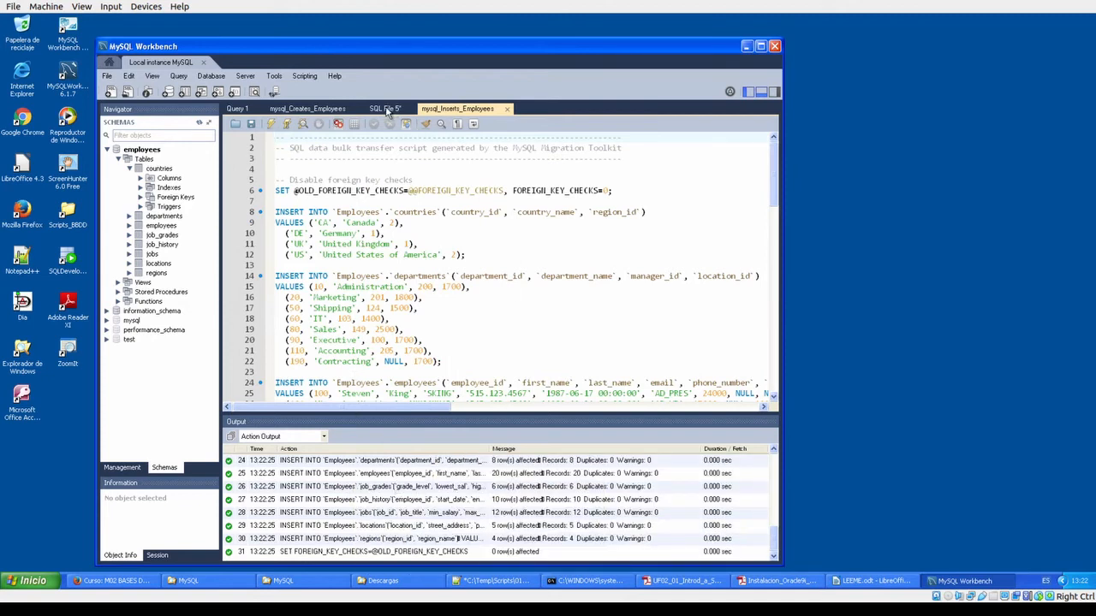
# - Execute the SELECT * FROM DEPARTMENTS; statement again in its query tab and examine the returned rows
pyautogui.click(385, 110)
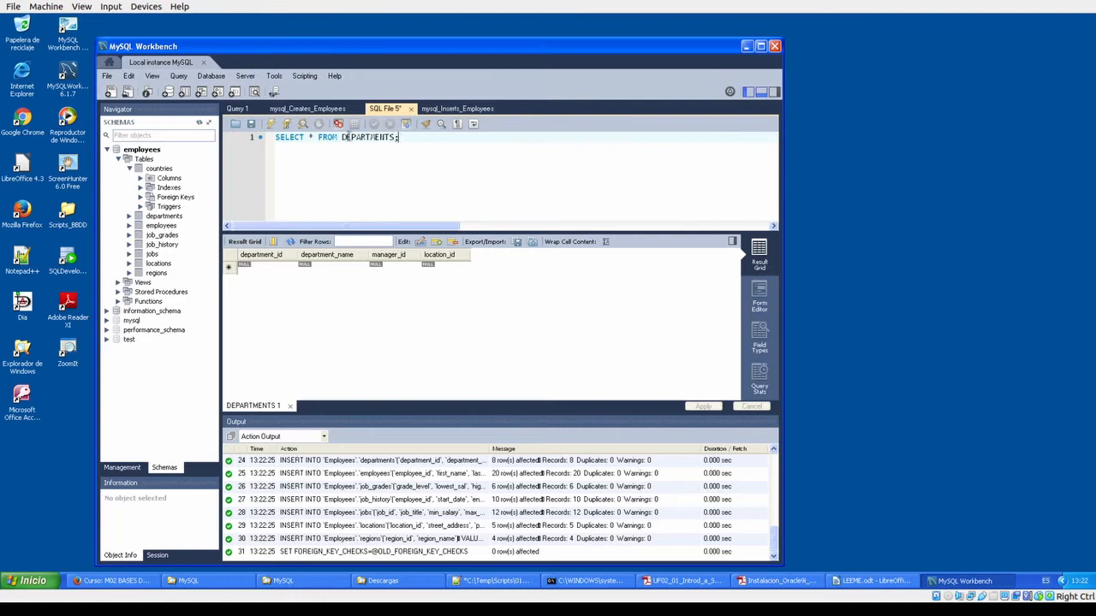
pyautogui.click(287, 125)
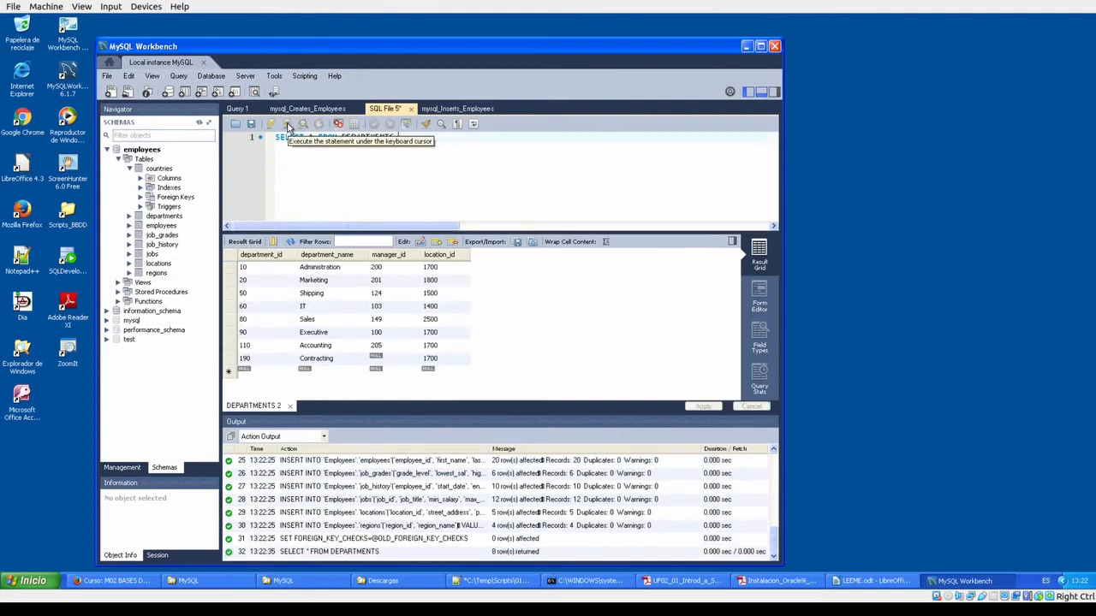
pyautogui.hotkey('ctrl', '1')
pyautogui.click(250, 210)
pyautogui.moveTo(260, 184)
pyautogui.mouseDown()
pyautogui.moveTo(161, 275)
pyautogui.moveTo(531, 518)
pyautogui.moveTo(542, 240)
pyautogui.moveTo(196, 166)
pyautogui.mouseUp()
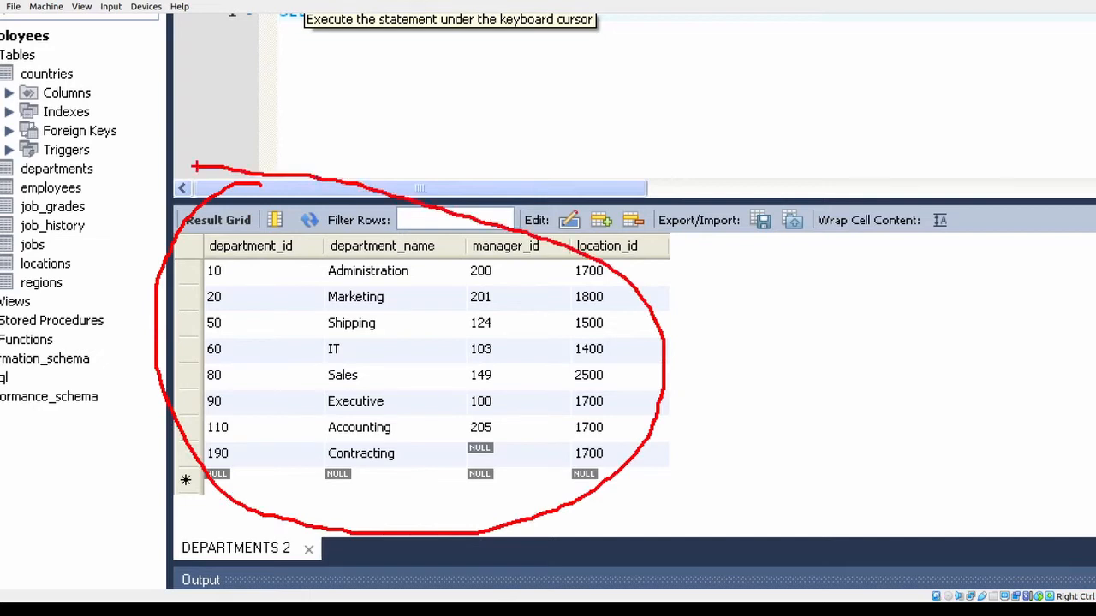
pyautogui.press('Escape')
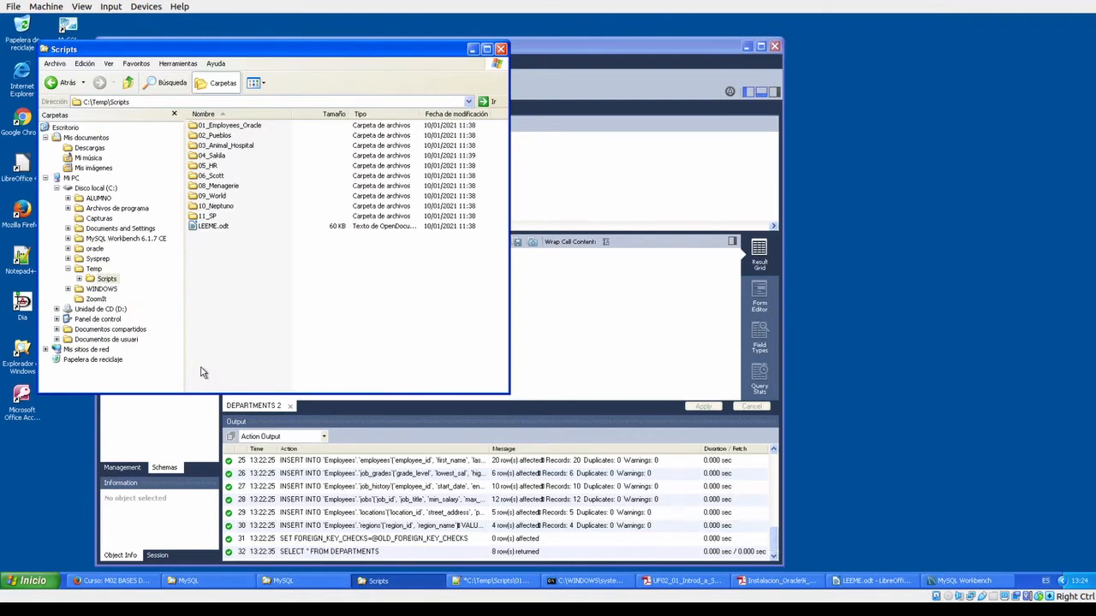
# - In C:\Temp\Scripts, go to 02_Pueblos\MySQL and open mysql_Creates_Pueblos.sql in Notepad++
pyautogui.click(206, 126)
pyautogui.hotkey('ctrl', '1')
pyautogui.moveTo(206, 72)
pyautogui.mouseDown()
pyautogui.moveTo(171, 92)
pyautogui.moveTo(177, 49)
pyautogui.mouseUp()
pyautogui.press('Escape')
pyautogui.doubleClick(209, 137)
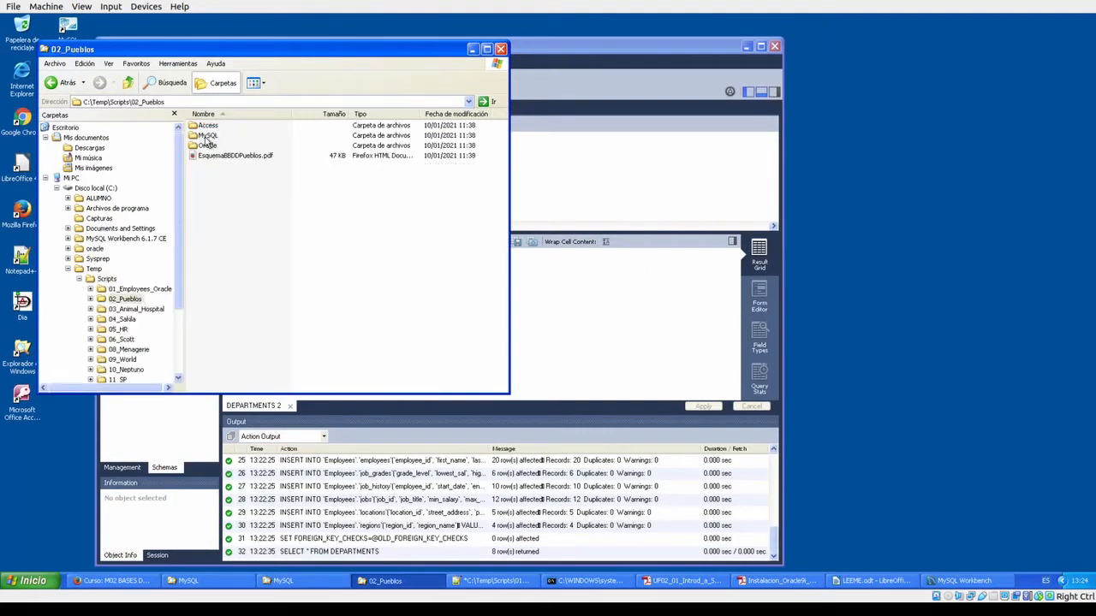
pyautogui.doubleClick(206, 137)
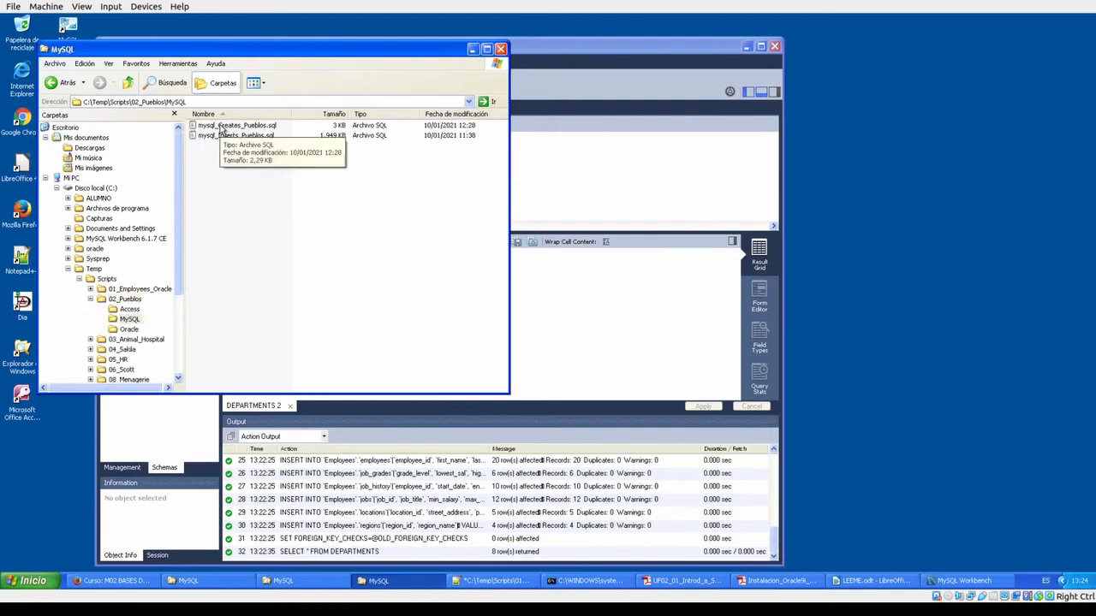
pyautogui.click(218, 128)
pyautogui.rightClick(221, 127)
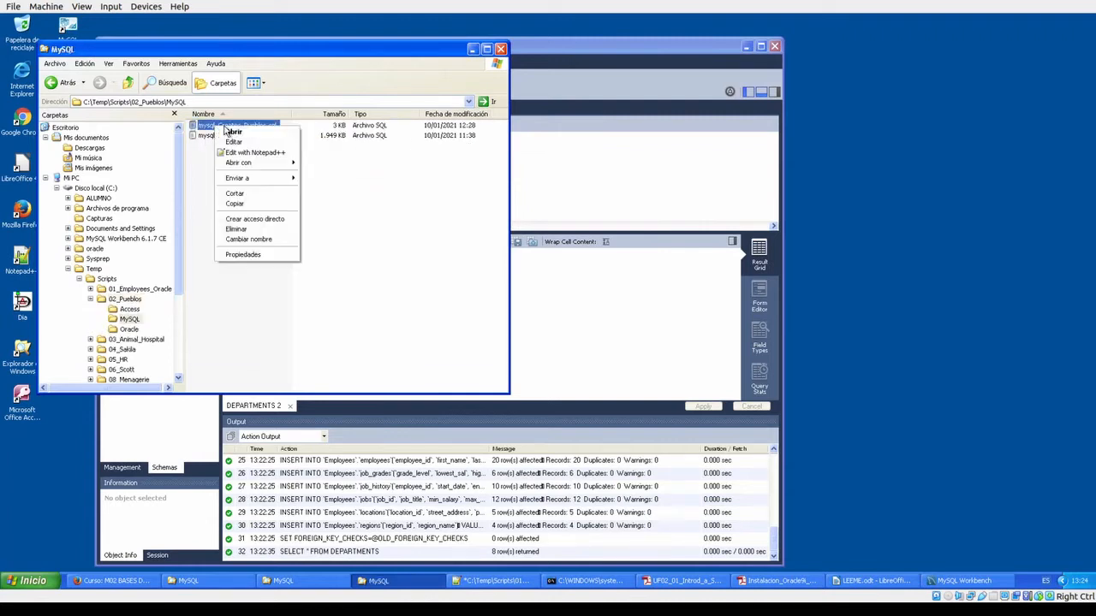
pyautogui.click(248, 153)
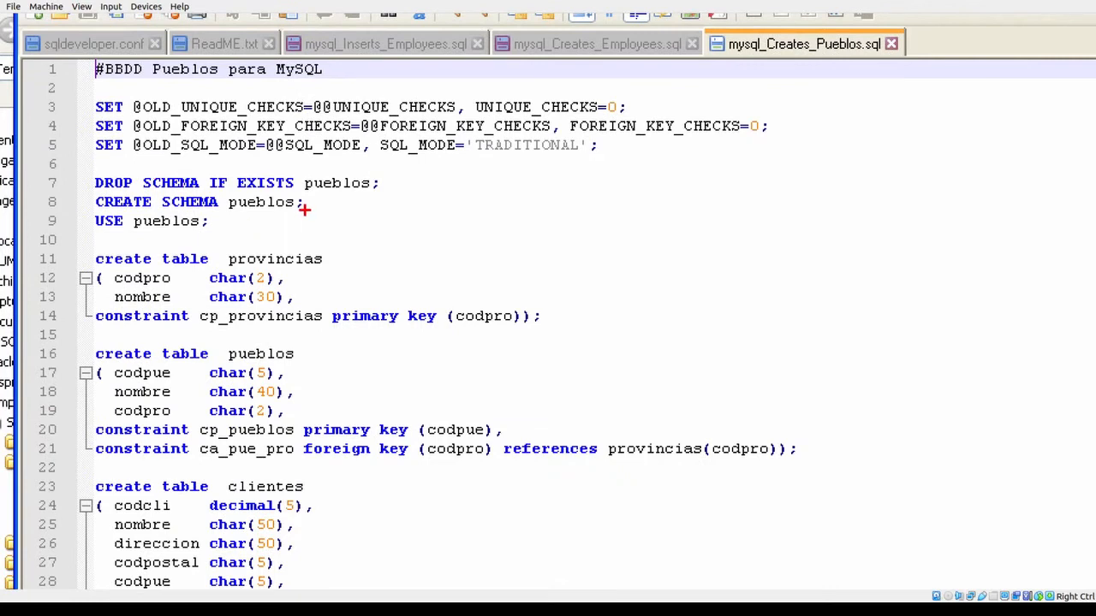
# - Examine the schema creation and selection statements preceding the provincias table definition in mysql_Creates_Pueblos.sql
pyautogui.moveTo(119, 243)
pyautogui.mouseDown()
pyautogui.moveTo(96, 336)
pyautogui.moveTo(138, 335)
pyautogui.mouseUp()
pyautogui.moveTo(121, 190)
pyautogui.mouseDown()
pyautogui.moveTo(82, 211)
pyautogui.moveTo(166, 234)
pyautogui.moveTo(331, 180)
pyautogui.moveTo(167, 186)
pyautogui.moveTo(127, 202)
pyautogui.mouseUp()
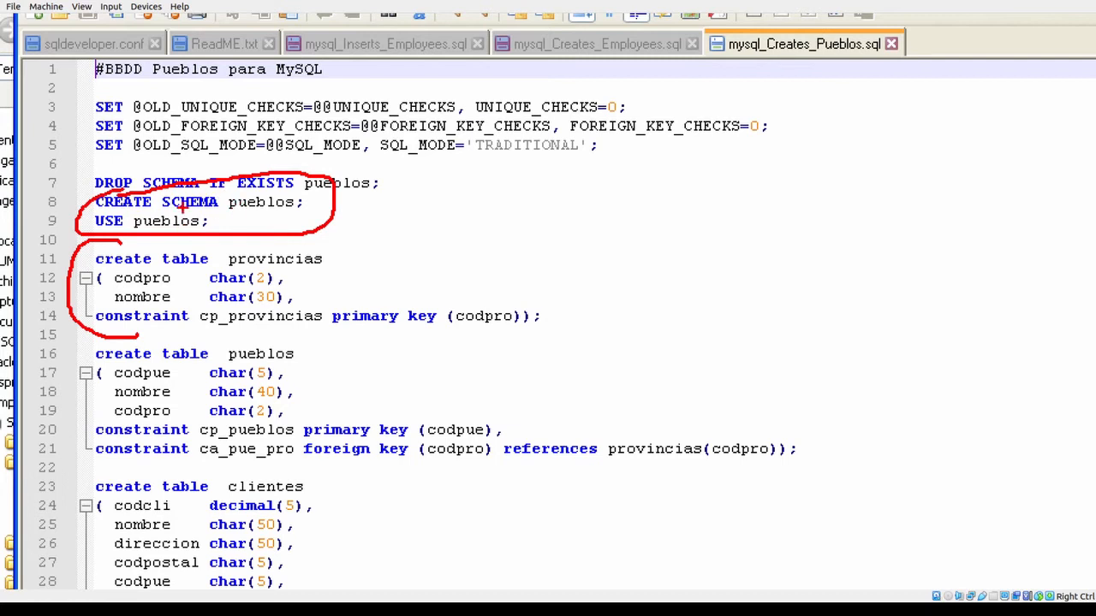
pyautogui.moveTo(94, 167); pyautogui.dragTo(287, 229)
pyautogui.moveTo(120, 219); pyautogui.dragTo(330, 120)
pyautogui.moveTo(680, 170)
pyautogui.mouseDown()
pyautogui.moveTo(378, 265)
pyautogui.moveTo(407, 283)
pyautogui.moveTo(432, 278)
pyautogui.mouseUp()
pyautogui.moveTo(400, 244); pyautogui.dragTo(435, 278)
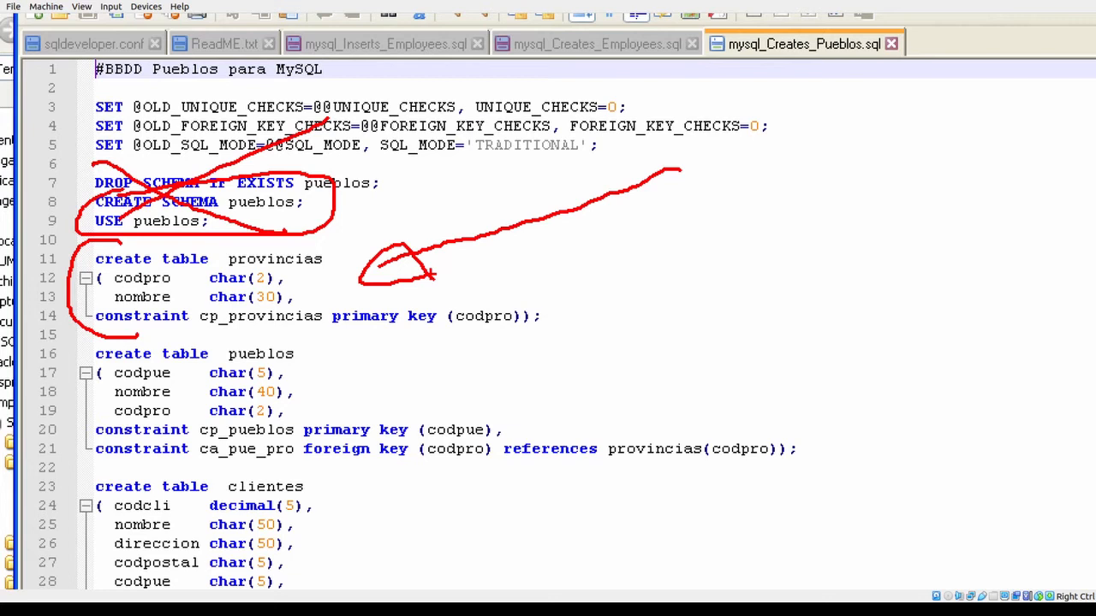
pyautogui.press('Escape')
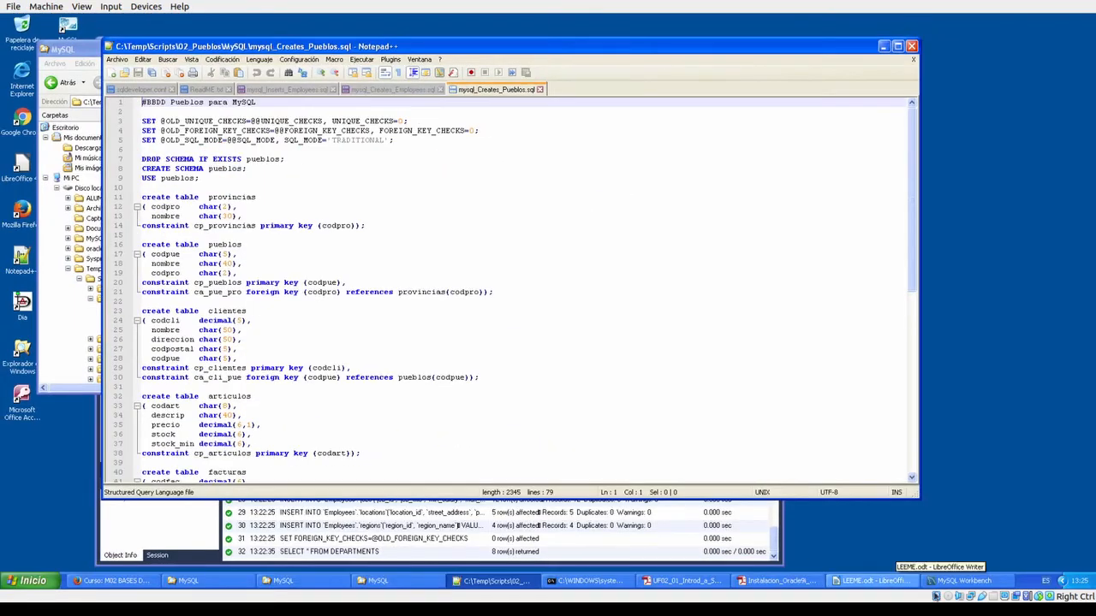
# - Switch to MySQL Workbench and close the mysql_Inserts_Employees and mysql_Creates_Employees scripts
pyautogui.click(948, 584)
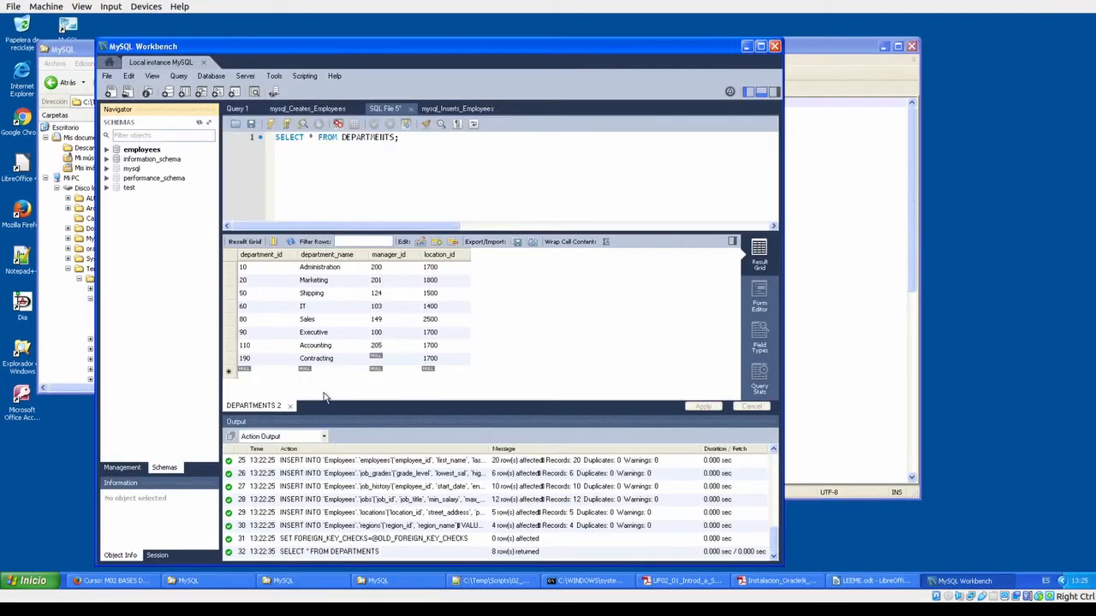
pyautogui.hotkey('ctrl', '1')
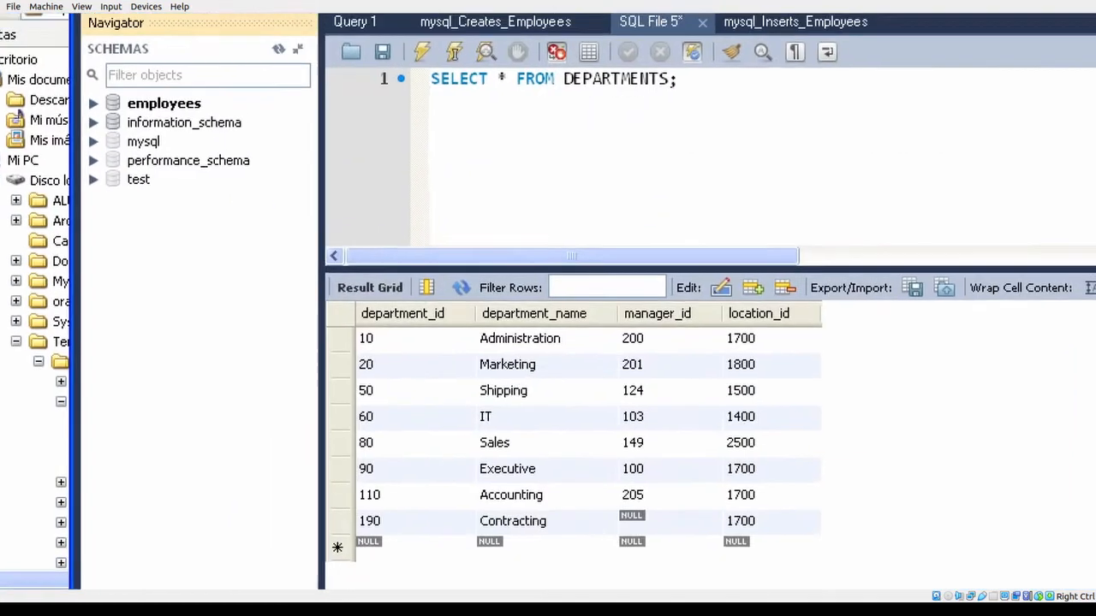
pyautogui.moveTo(144, 113)
pyautogui.mouseDown()
pyautogui.moveTo(115, 143)
pyautogui.moveTo(224, 120)
pyautogui.moveTo(156, 104)
pyautogui.mouseUp()
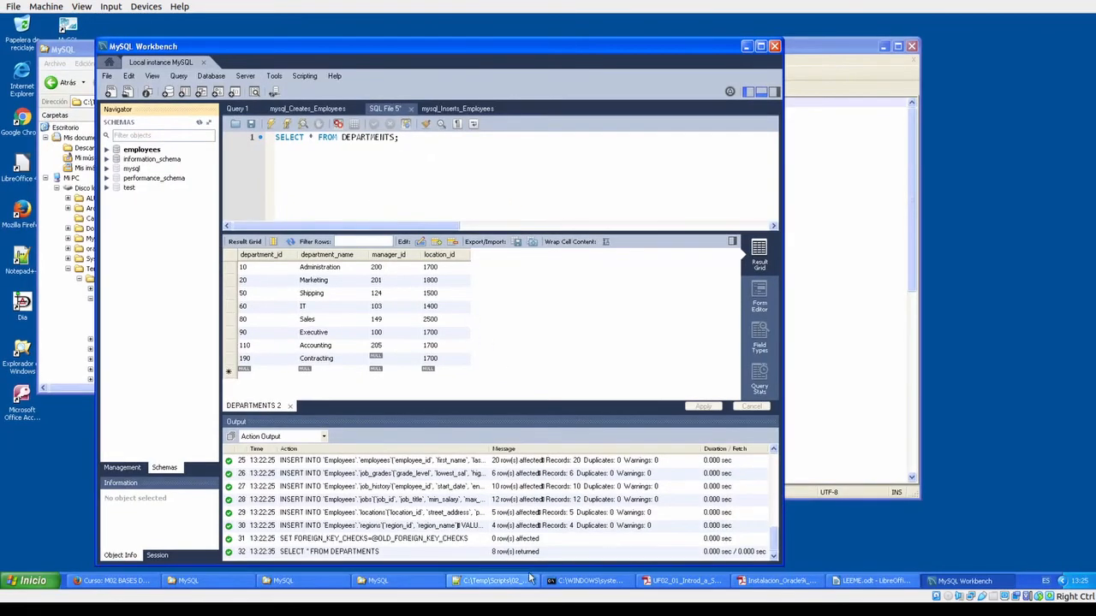
pyautogui.click(360, 582)
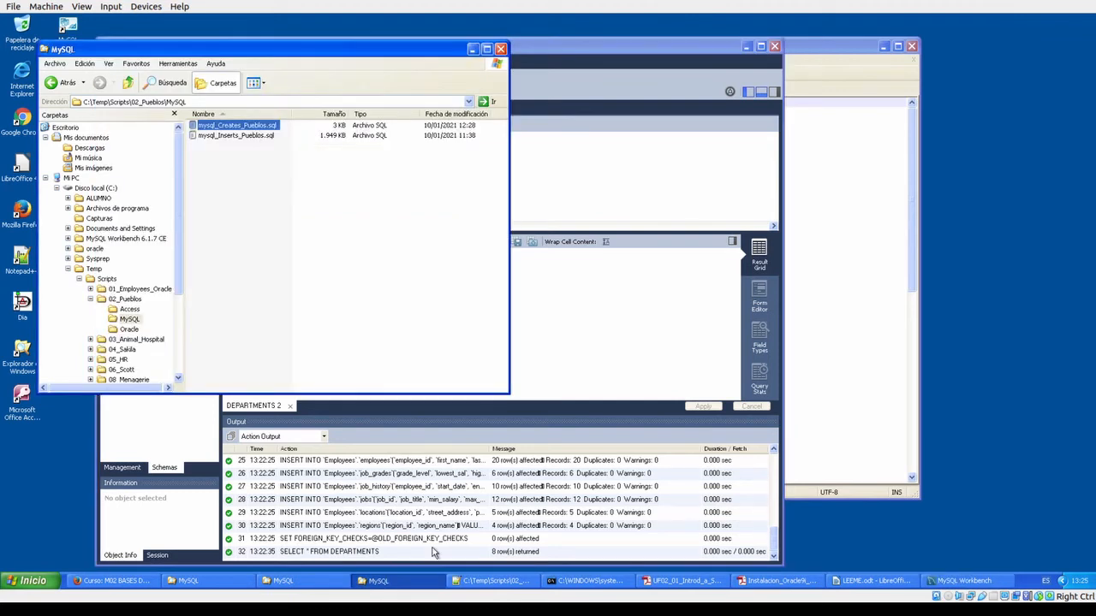
pyautogui.click(963, 581)
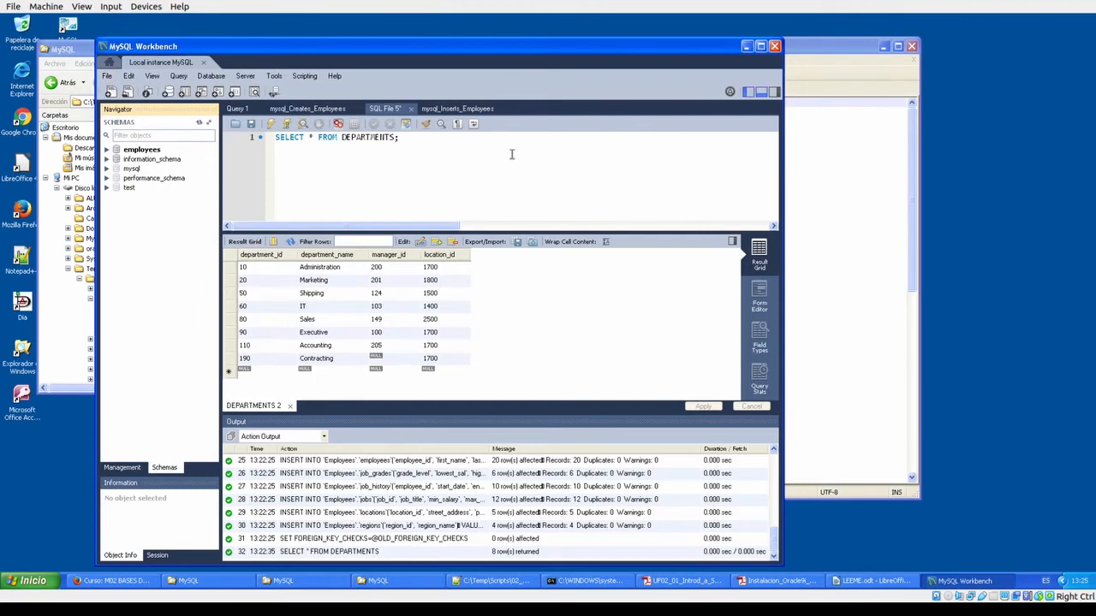
pyautogui.click(442, 110)
pyautogui.click(506, 110)
pyautogui.click(307, 109)
pyautogui.click(357, 110)
# - Open the SQL scripts mysql_Creates_Pueblos.sql and mysql_Inserts_Pueblos.sql from the 02_Pueblos\MySQL folder
pyautogui.click(107, 76)
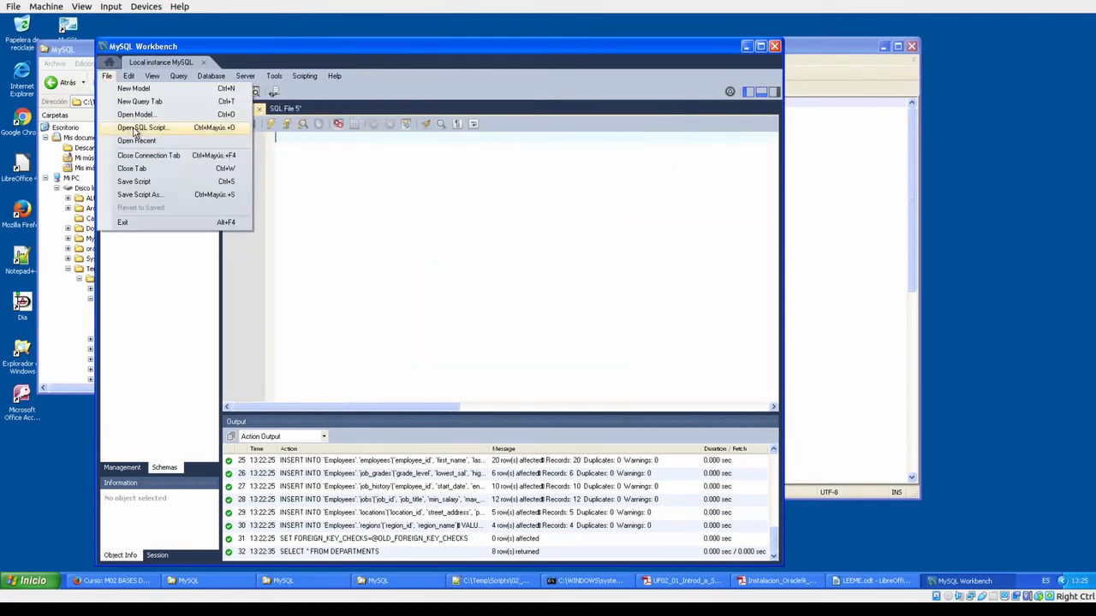
pyautogui.click(134, 130)
pyautogui.click(591, 146)
pyautogui.click(484, 216)
pyautogui.doubleClick(476, 173)
pyautogui.doubleClick(464, 174)
pyautogui.click(485, 164)
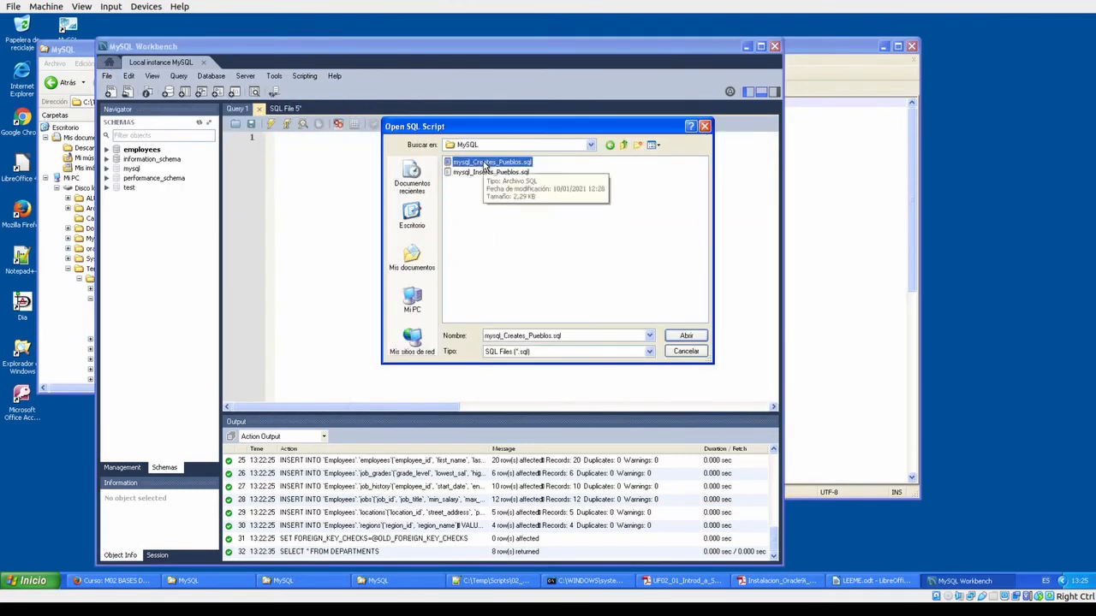
pyautogui.doubleClick(486, 164)
pyautogui.click(107, 76)
pyautogui.click(135, 130)
pyautogui.click(490, 172)
pyautogui.click(686, 335)
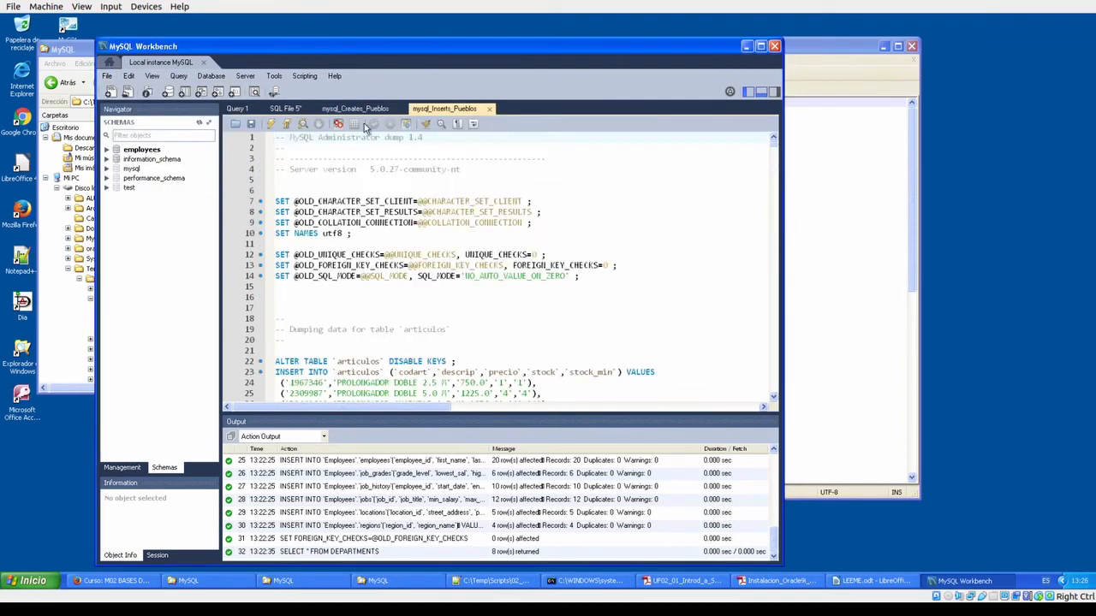
# - Execute the whole mysql_Creates_Pueblos script first and the whole mysql_Inserts_Pueblos script second
pyautogui.click(354, 109)
pyautogui.click(271, 124)
pyautogui.click(445, 108)
pyautogui.click(271, 124)
# - Refresh the schema list to expand the pueblos schema, and close both Pueblos scripts
pyautogui.click(199, 123)
pyautogui.doubleClick(136, 188)
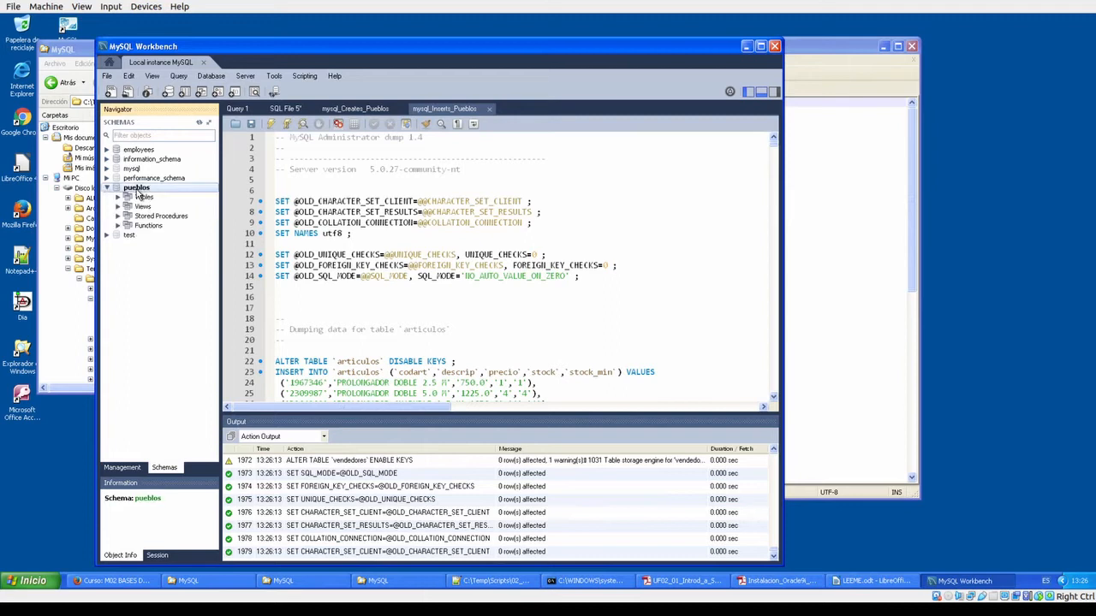
pyautogui.click(489, 108)
pyautogui.click(399, 109)
# - Open mysql_Creates_Mountain_Animal_Hospital.sql from the 03_Animal_Hospital\MySQL folder and execute the whole script
pyautogui.click(107, 76)
pyautogui.click(134, 131)
pyautogui.click(624, 147)
pyautogui.click(624, 146)
pyautogui.doubleClick(479, 182)
pyautogui.doubleClick(469, 173)
pyautogui.click(487, 162)
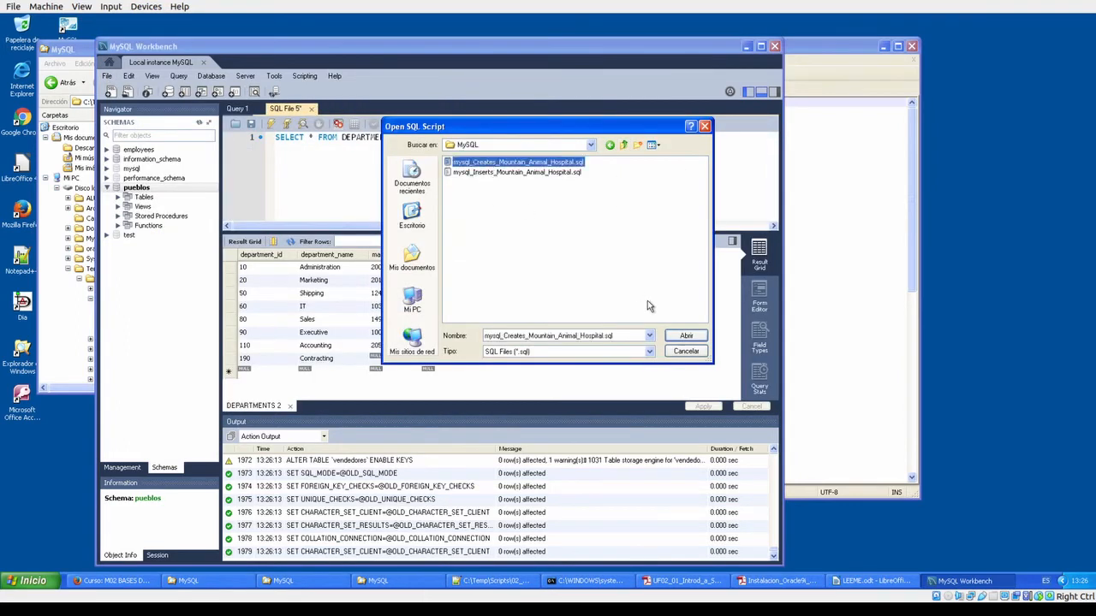
pyautogui.click(685, 336)
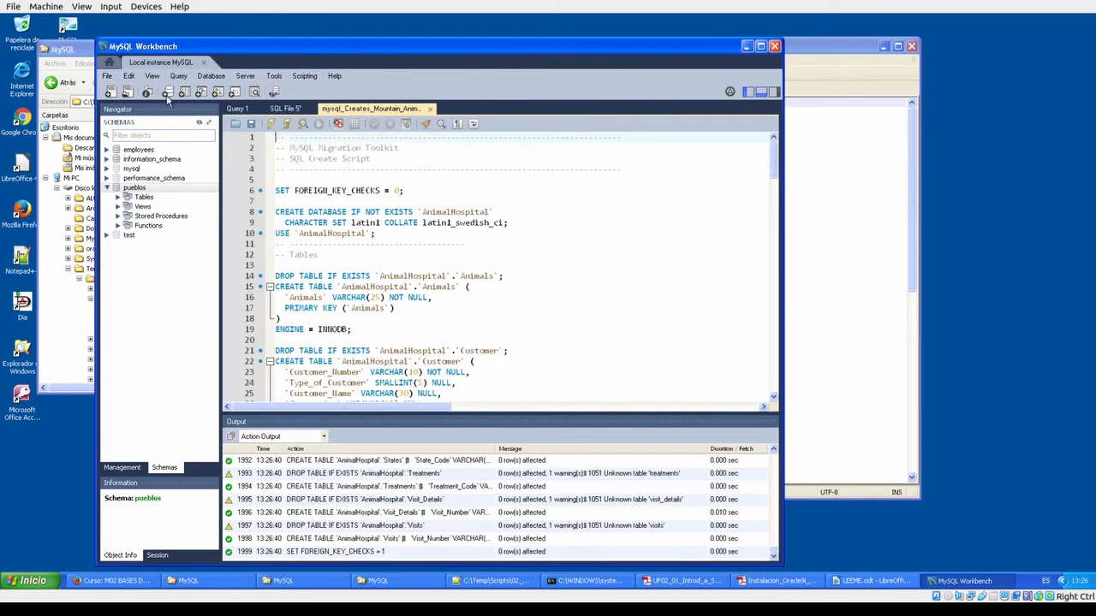
# - Open and execute the whole mysql_Inserts_Mountain_Animal_Hospital.sql script, and refresh the schema list
pyautogui.click(166, 95)
pyautogui.click(487, 174)
pyautogui.click(686, 336)
pyautogui.click(271, 126)
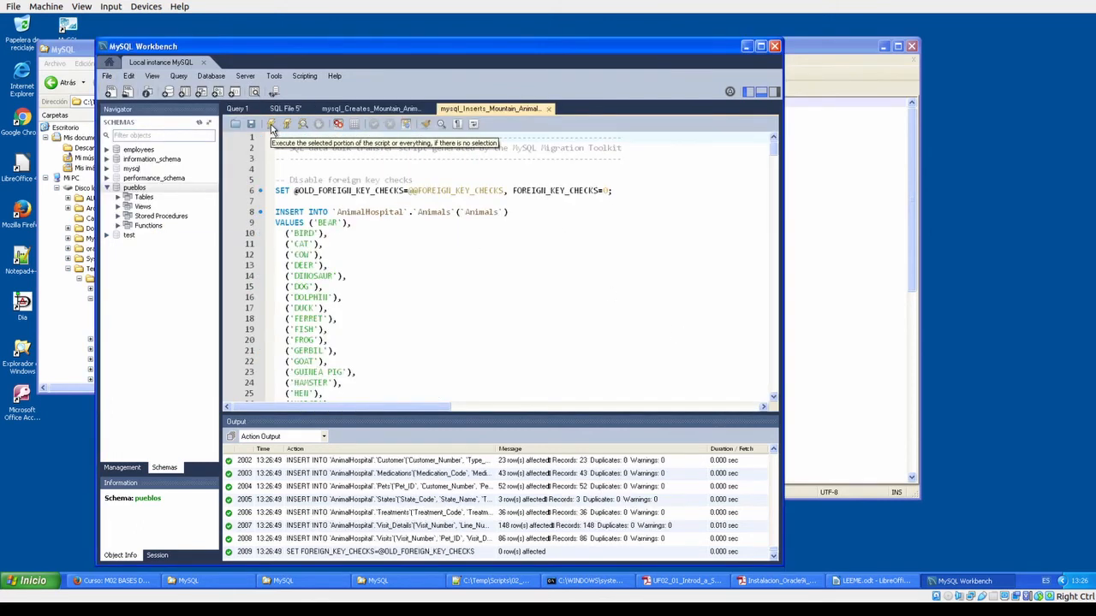
pyautogui.click(199, 123)
# - Browse to the 04_Sakila\MySQL folder for opening an SQL script and select sakila-schema.sql
pyautogui.click(107, 77)
pyautogui.click(139, 128)
pyautogui.click(623, 146)
pyautogui.click(623, 145)
pyautogui.doubleClick(457, 193)
pyautogui.doubleClick(462, 162)
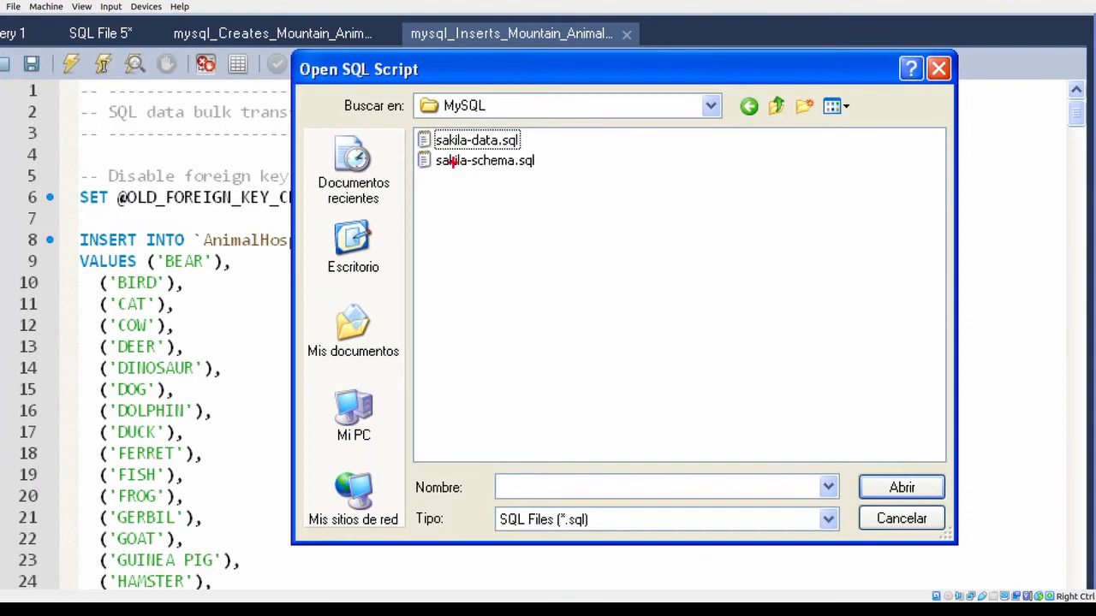
pyautogui.moveTo(436, 172)
pyautogui.mouseDown()
pyautogui.moveTo(530, 180)
pyautogui.moveTo(546, 156)
pyautogui.moveTo(473, 151)
pyautogui.moveTo(414, 178)
pyautogui.moveTo(456, 190)
pyautogui.mouseUp()
pyautogui.moveTo(530, 150)
pyautogui.mouseDown()
pyautogui.moveTo(527, 120)
pyautogui.moveTo(422, 120)
pyautogui.moveTo(428, 164)
pyautogui.mouseUp()
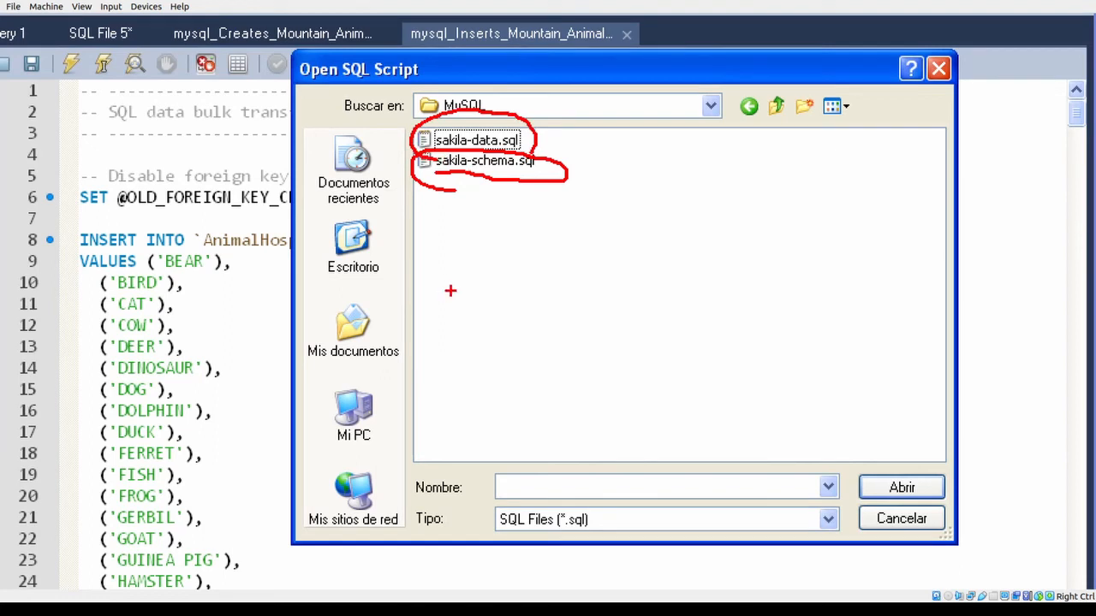
pyautogui.press('Escape')
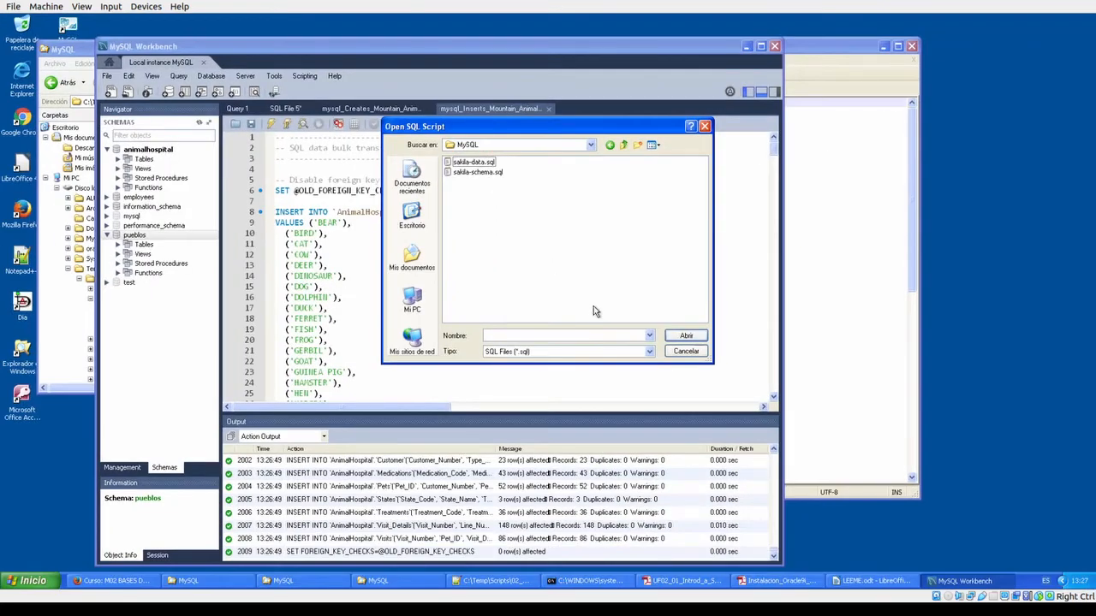
pyautogui.click(477, 172)
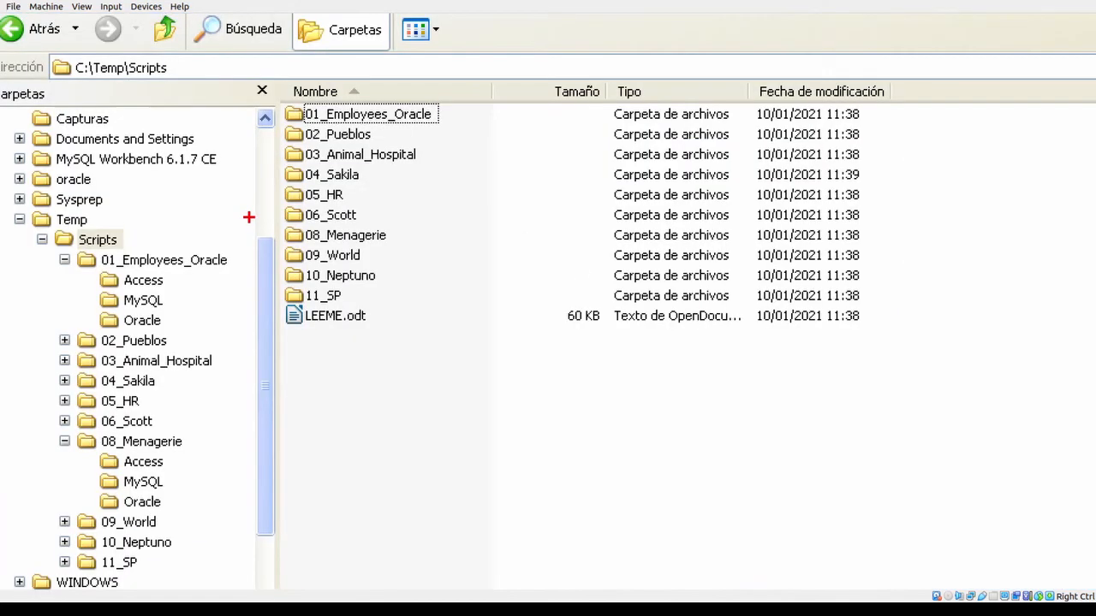
pyautogui.moveTo(332, 224)
pyautogui.mouseDown()
pyautogui.moveTo(272, 224)
pyautogui.moveTo(339, 250)
pyautogui.moveTo(390, 226)
pyautogui.moveTo(306, 217)
pyautogui.mouseUp()
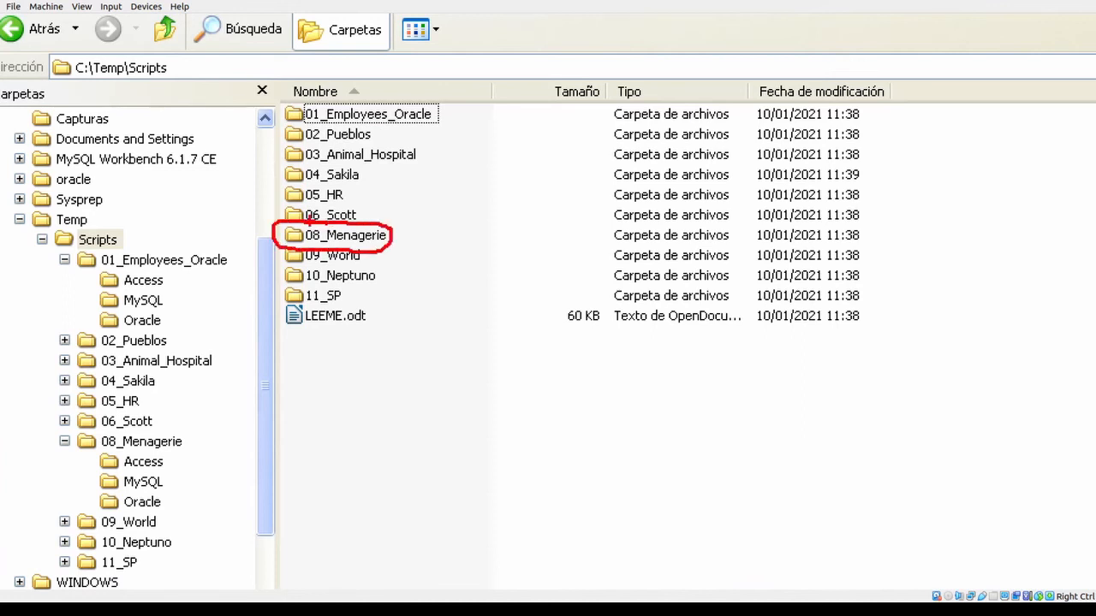
pyautogui.press('Escape')
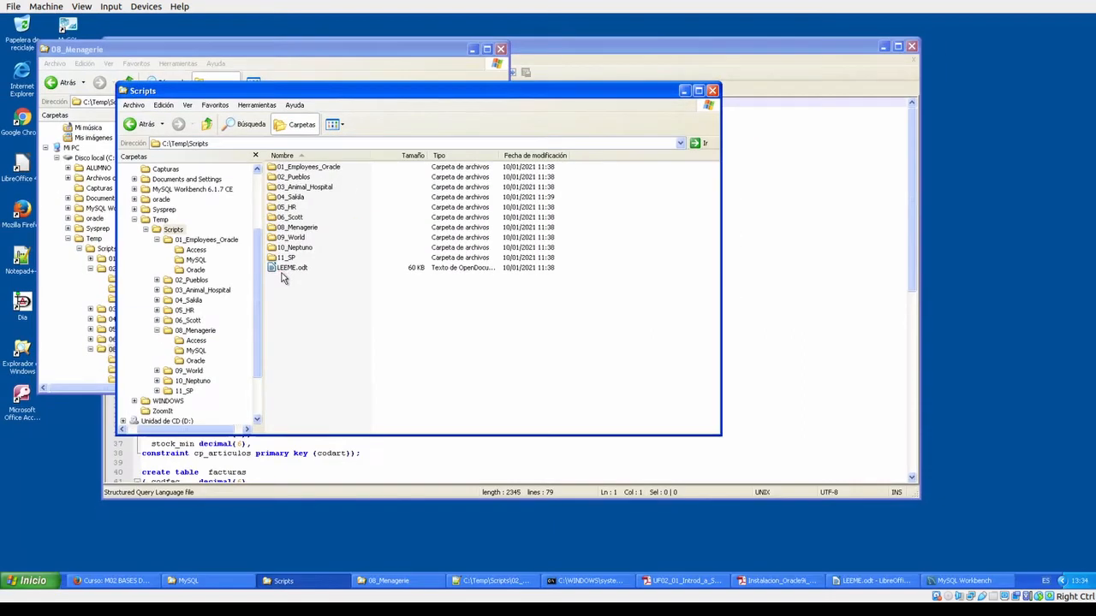
# - Open README.txt from the 08_Menagerie\MySQL folder in Notepad++, read the setup instructions for the menagerie database, and minimize the editor
pyautogui.doubleClick(290, 230)
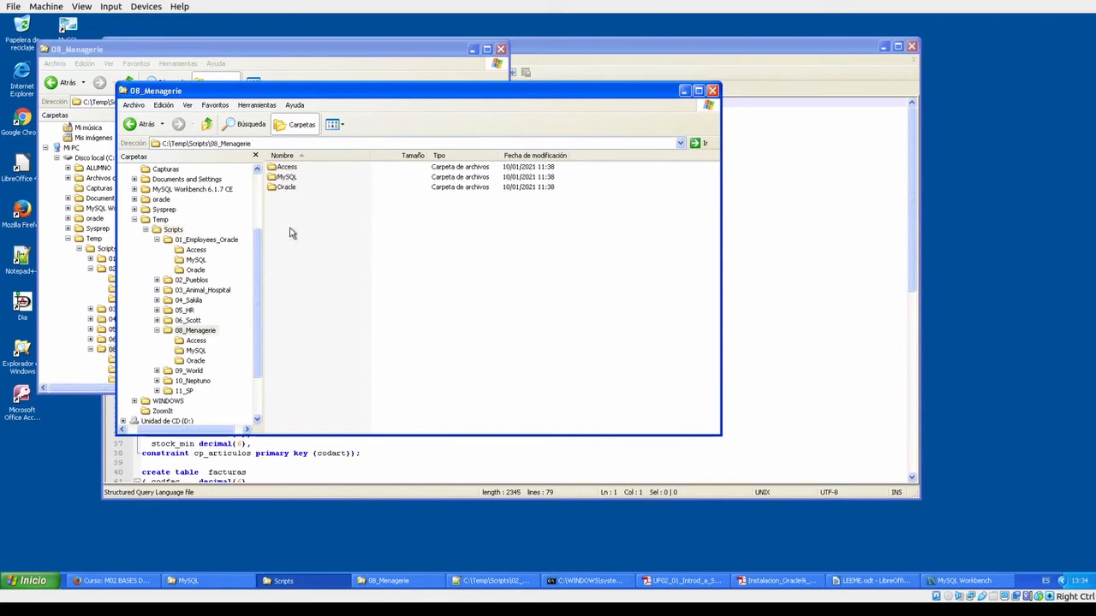
pyautogui.doubleClick(285, 177)
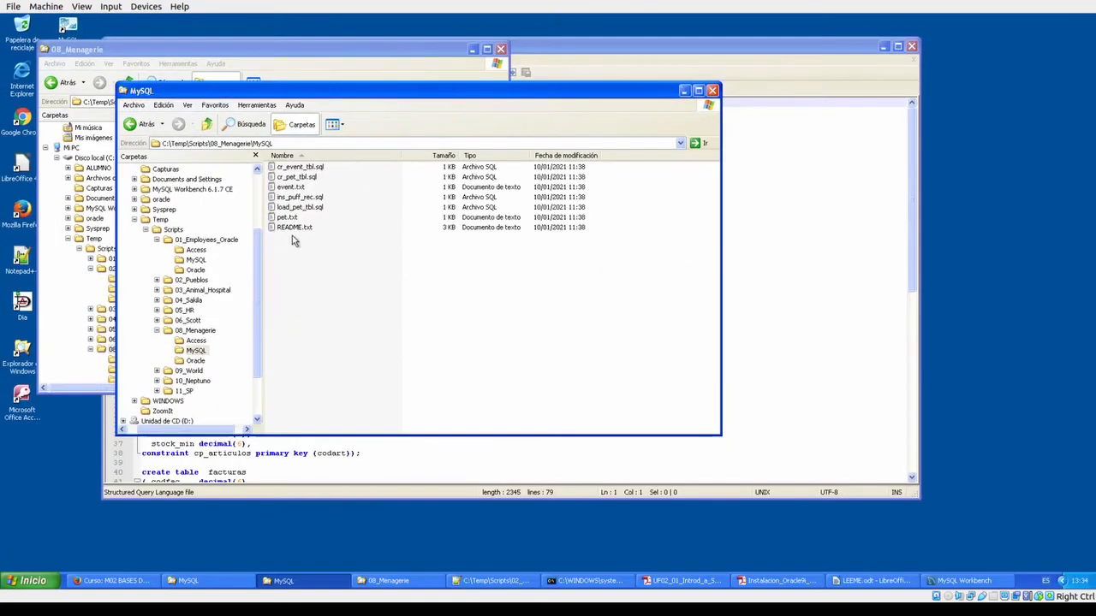
pyautogui.click(292, 228)
pyautogui.rightClick(292, 230)
pyautogui.click(324, 265)
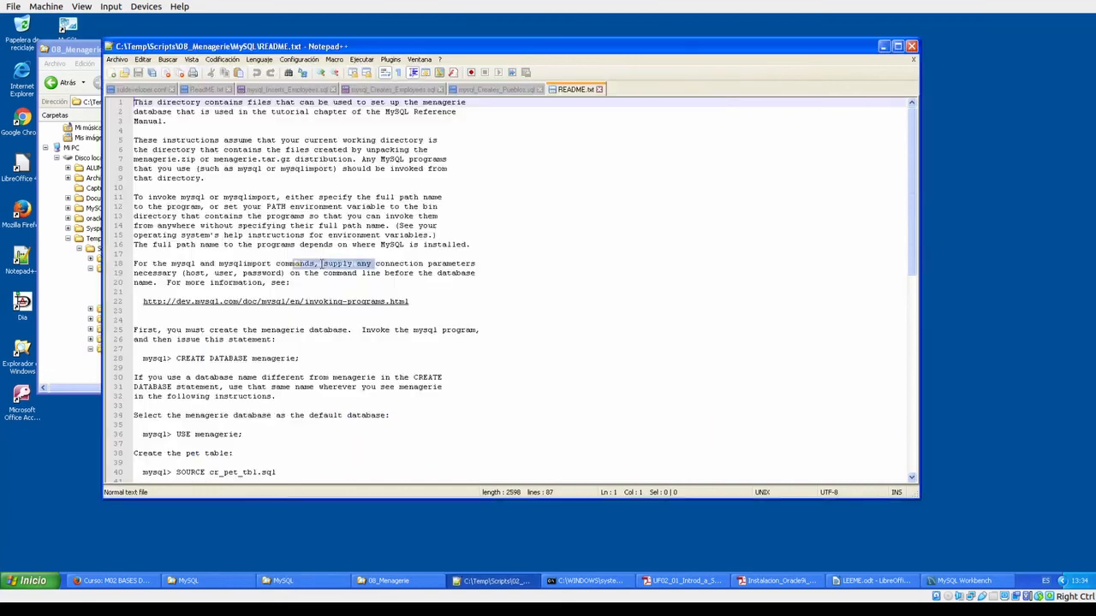
pyautogui.moveTo(914, 192); pyautogui.dragTo(920, 157)
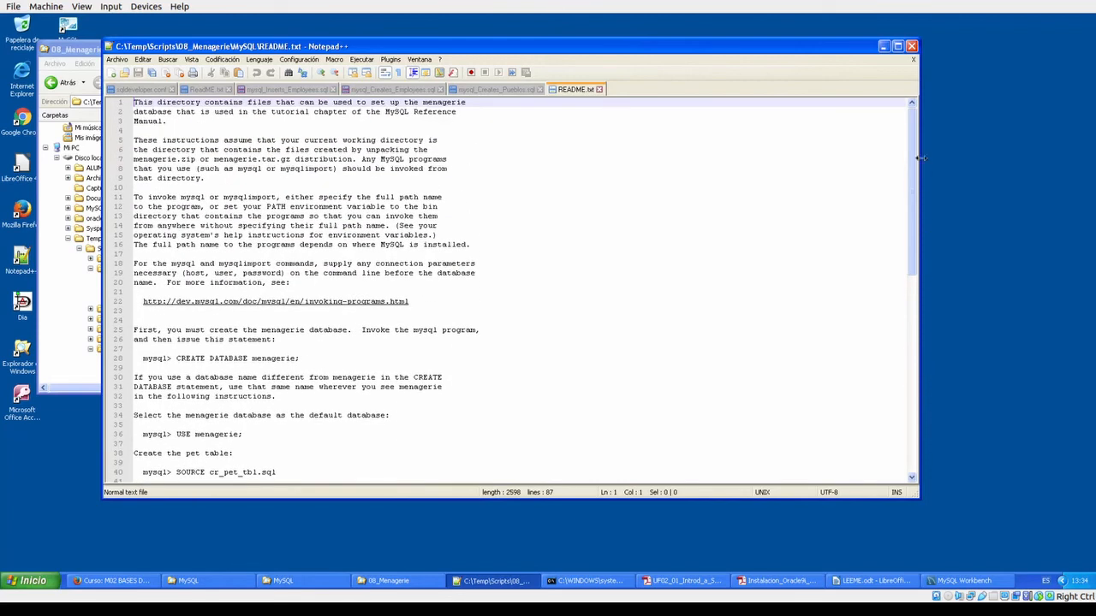
pyautogui.click(882, 46)
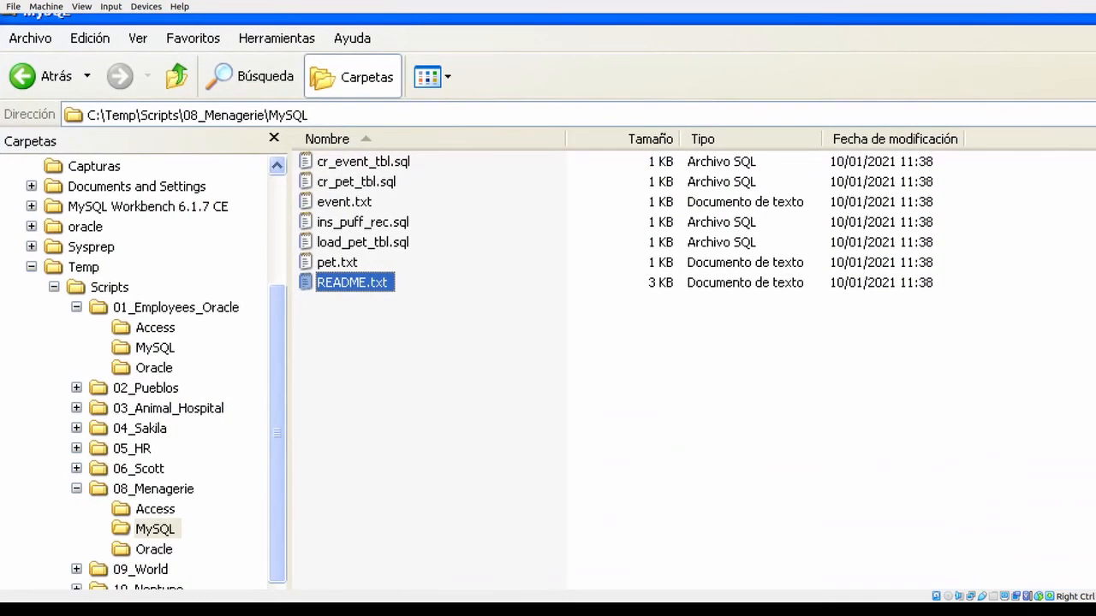
# - Refresh the schema list in MySQL Workbench and collapse the sp schema
pyautogui.moveTo(197, 97)
pyautogui.mouseDown()
pyautogui.moveTo(247, 130)
pyautogui.moveTo(239, 98)
pyautogui.mouseUp()
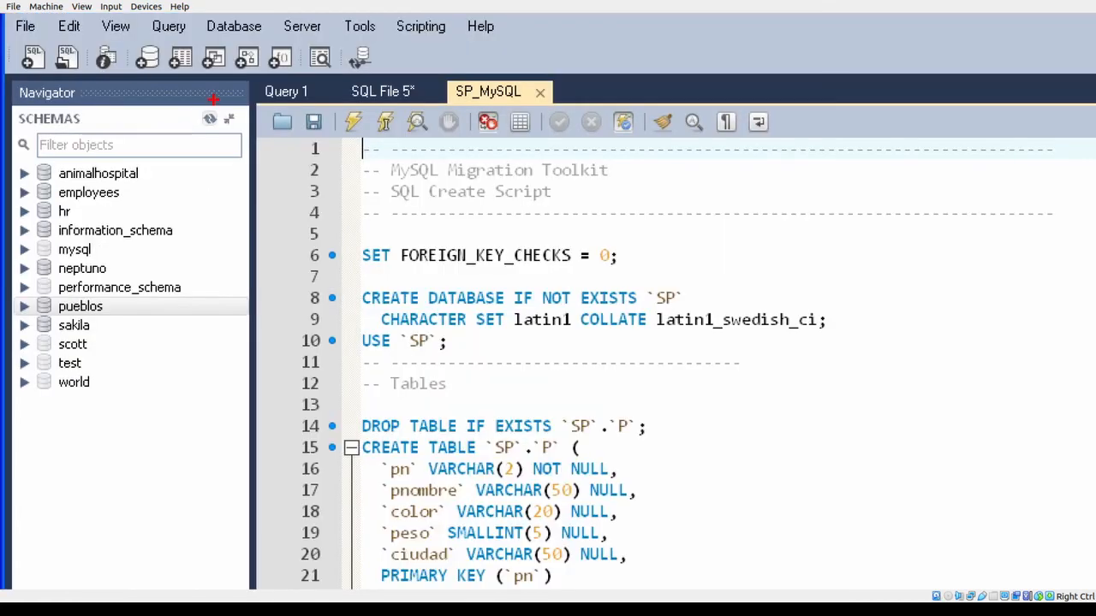
pyautogui.moveTo(192, 125); pyautogui.dragTo(224, 101)
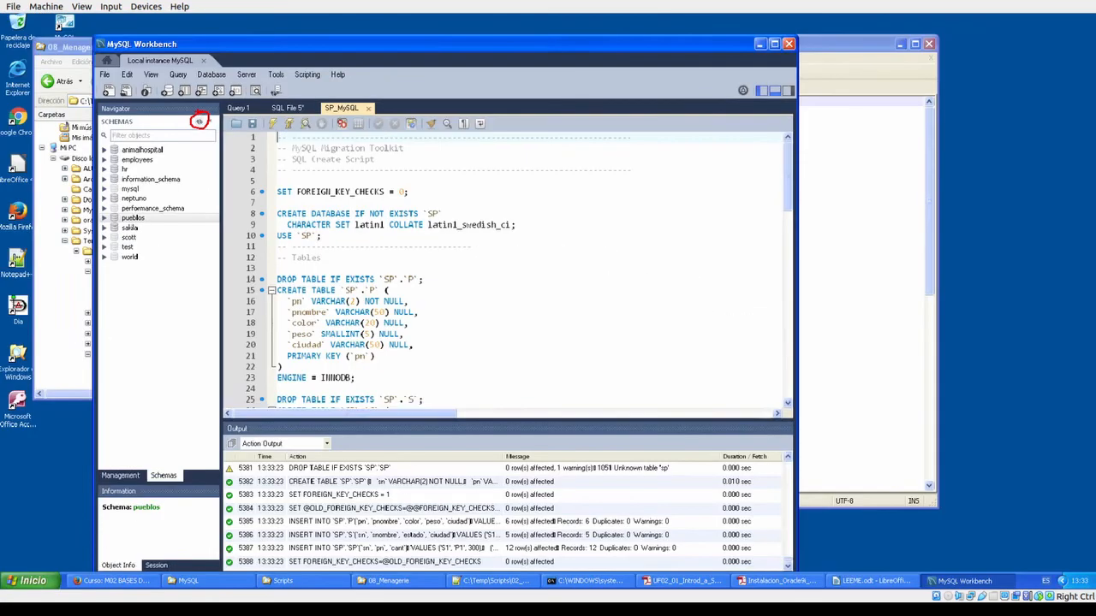
pyautogui.click(210, 118)
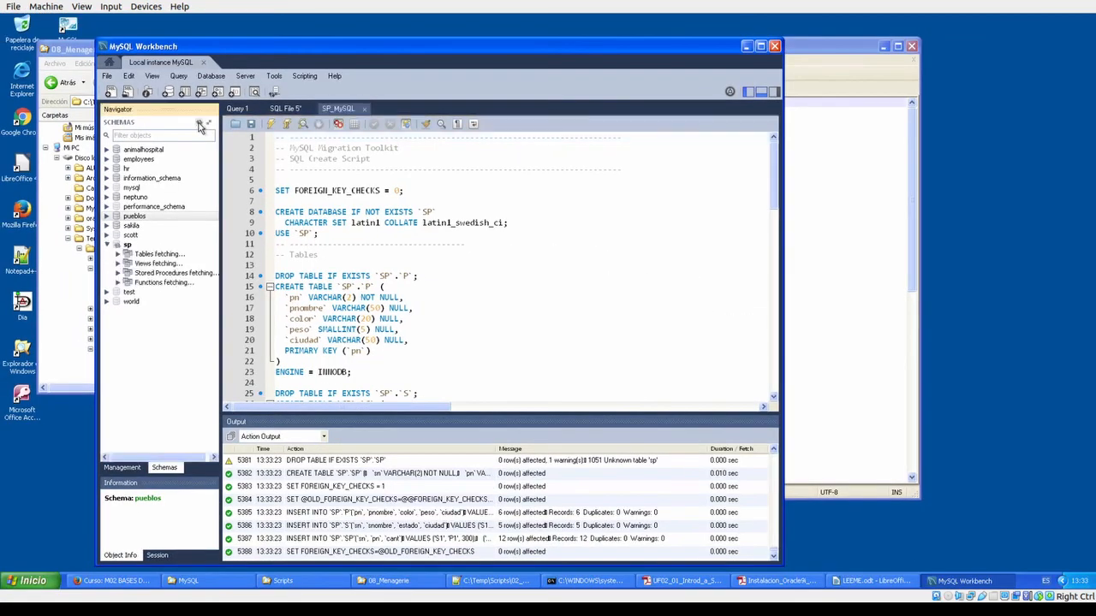
pyautogui.click(108, 245)
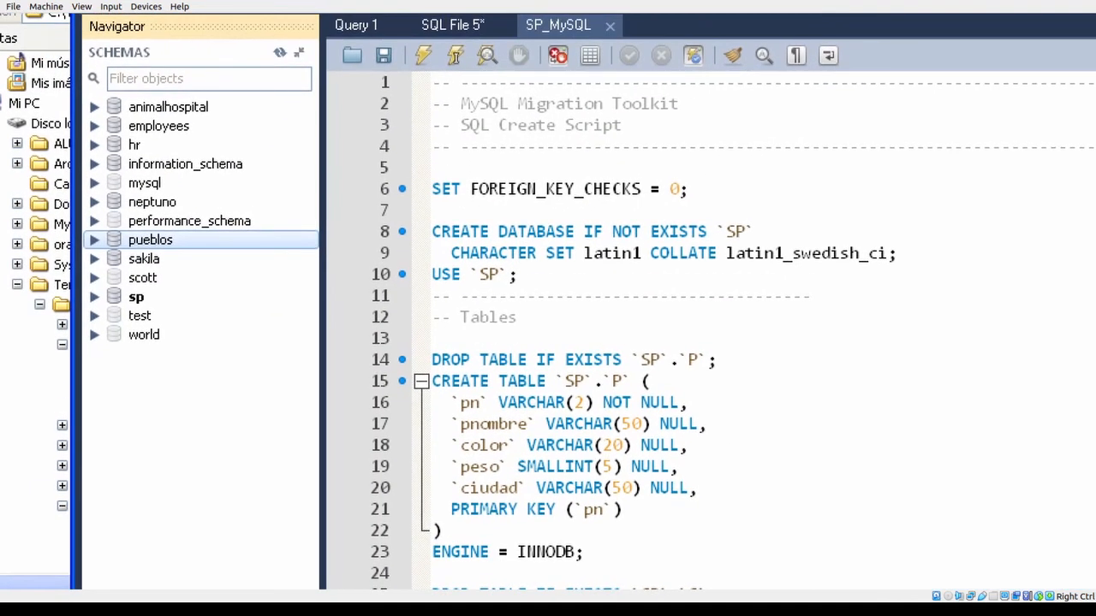
pyautogui.moveTo(157, 80); pyautogui.dragTo(78, 178)
pyautogui.moveTo(73, 282)
pyautogui.mouseDown()
pyautogui.moveTo(158, 324)
pyautogui.moveTo(263, 163)
pyautogui.mouseUp()
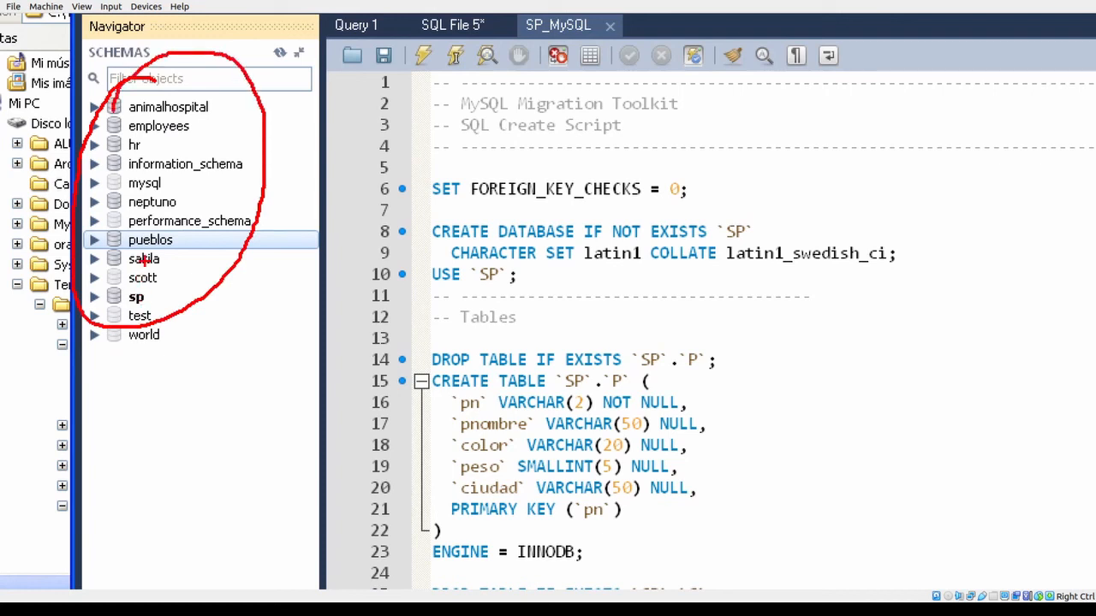